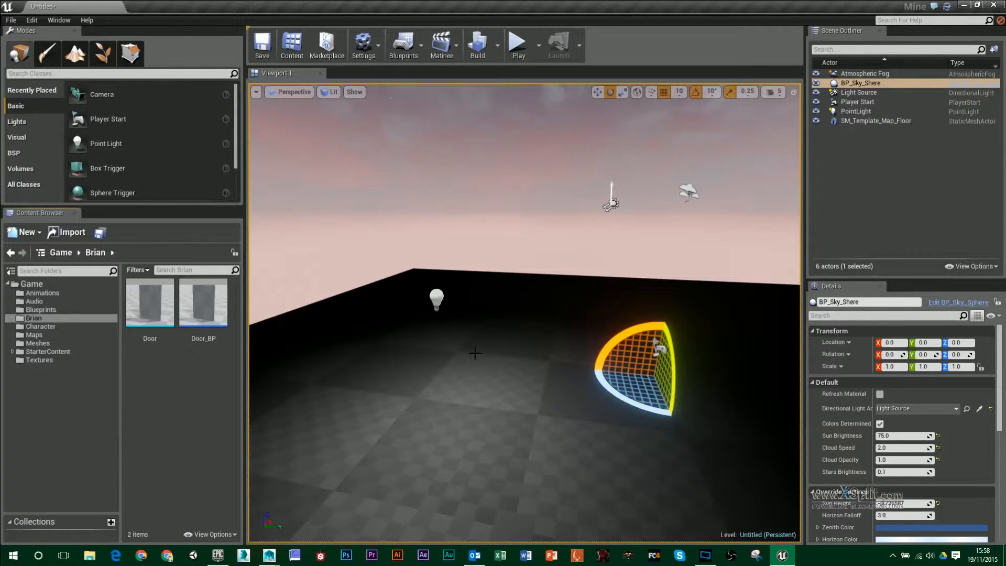
{"action": "right_click", "coordinate": [174, 387]}
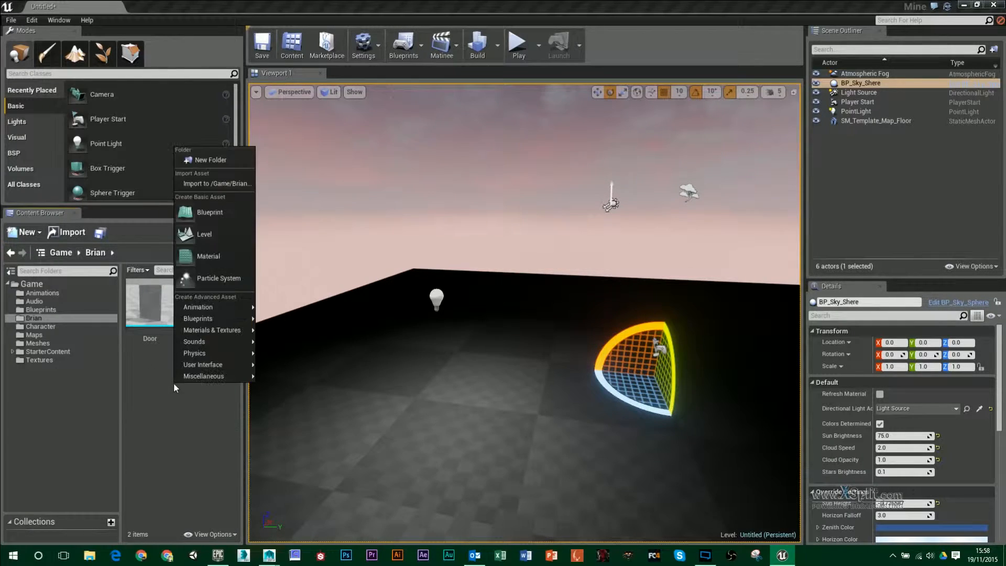
{"action": "left_click", "coordinate": [142, 381]}
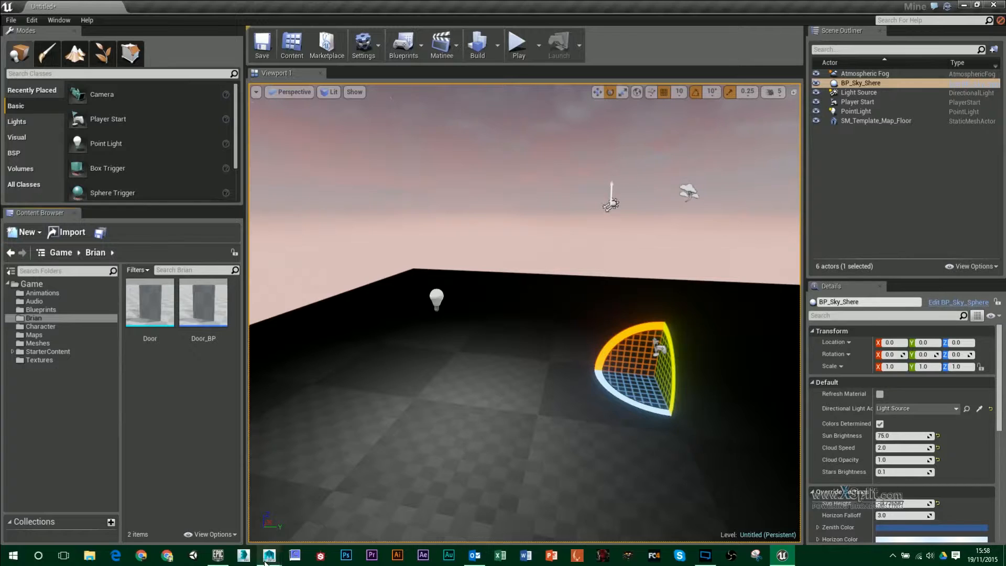
Step: Switch to Maya and bring up the Barrel_Hi scene with the textured barrel
{"action": "mouse_move", "coordinate": [269, 555]}
{"action": "left_click", "coordinate": [286, 514]}
{"action": "left_click", "coordinate": [369, 281]}
{"action": "left_click", "coordinate": [521, 295]}
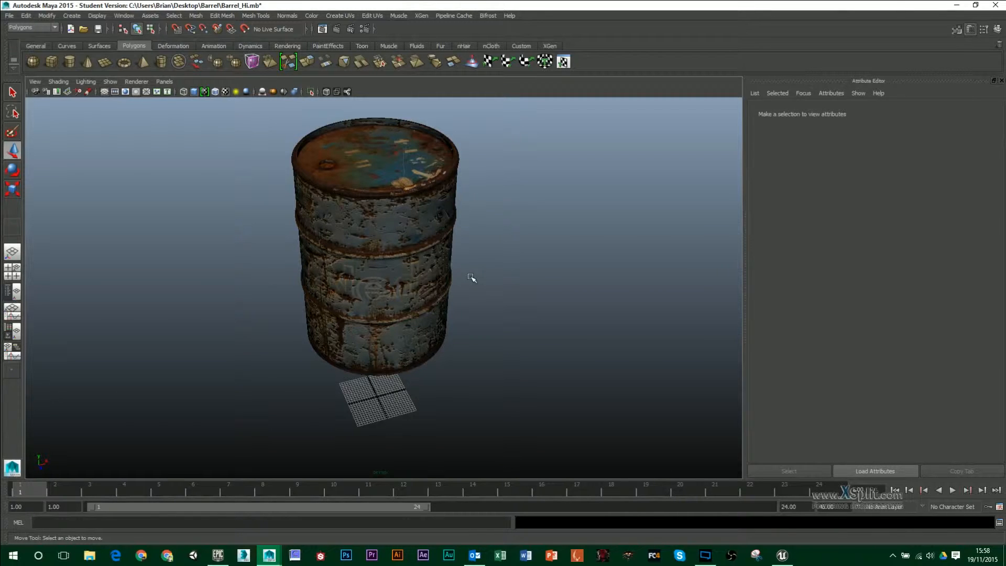
Step: Inspect the barrel's Barrel_Mat material and the image file connected to its colour
{"action": "left_click", "coordinate": [401, 223]}
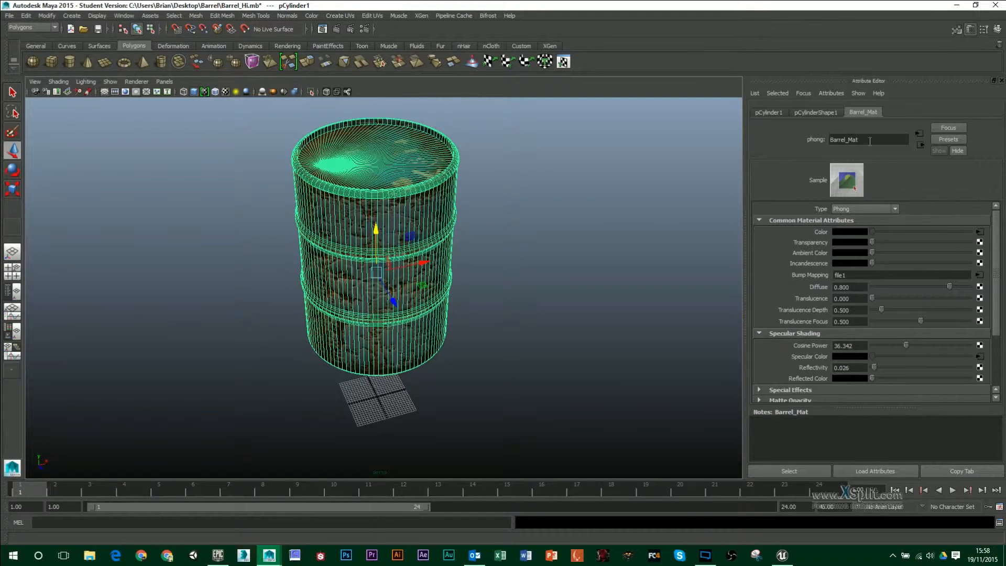
{"action": "left_click_drag", "start_coordinate": [870, 141], "coordinate": [824, 134]}
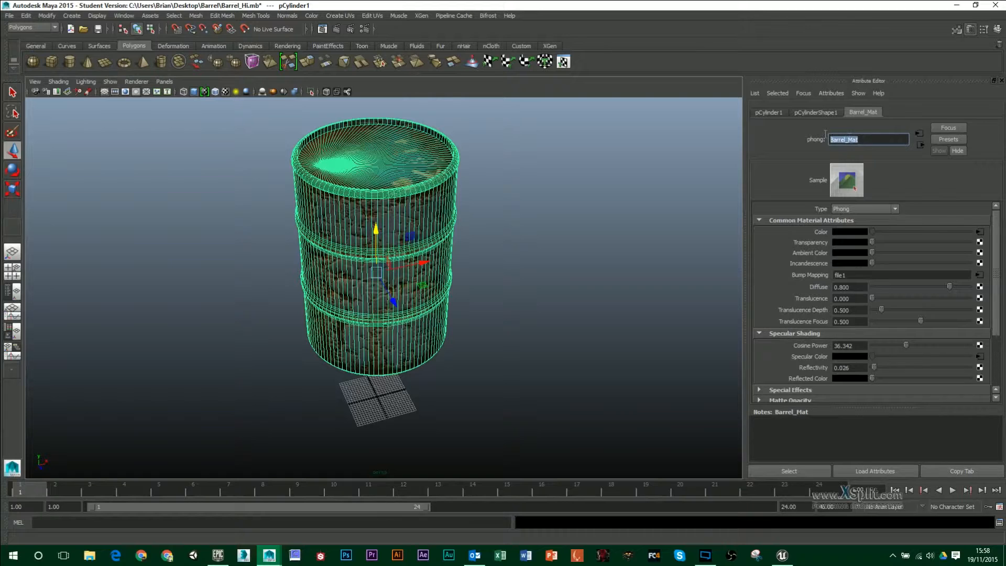
{"action": "left_click", "coordinate": [871, 140]}
{"action": "left_click", "coordinate": [979, 241]}
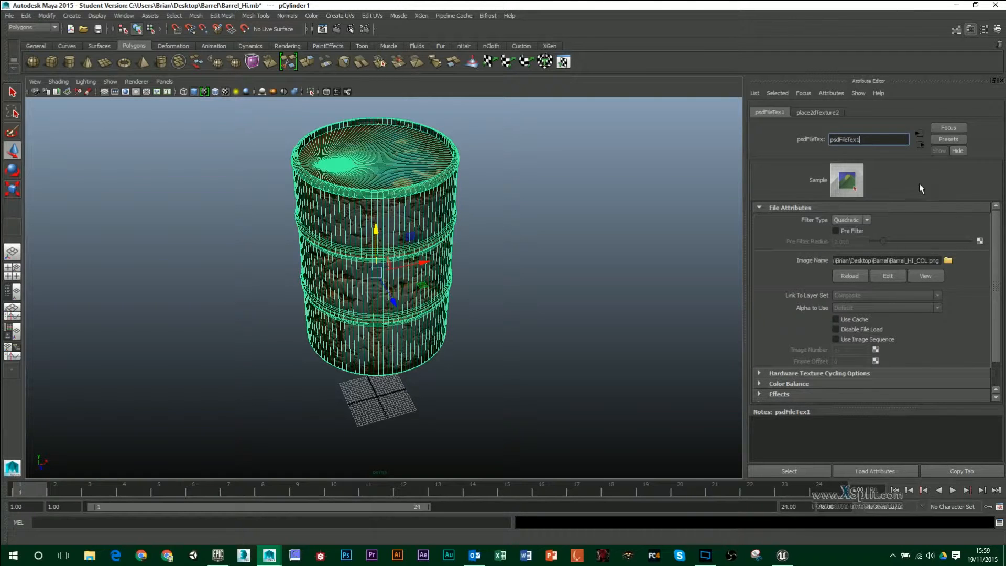
{"action": "left_click", "coordinate": [920, 144]}
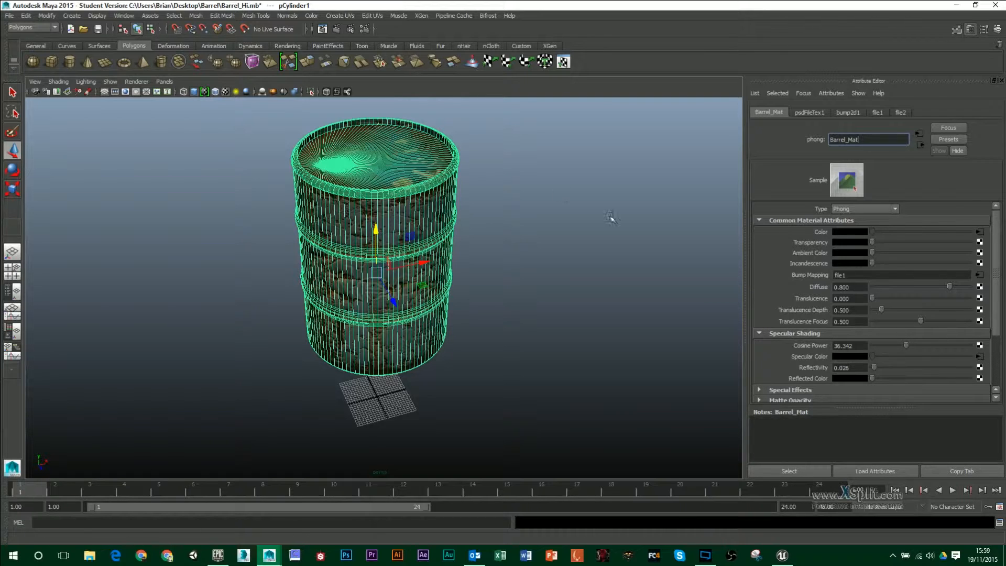
{"action": "left_click", "coordinate": [516, 215]}
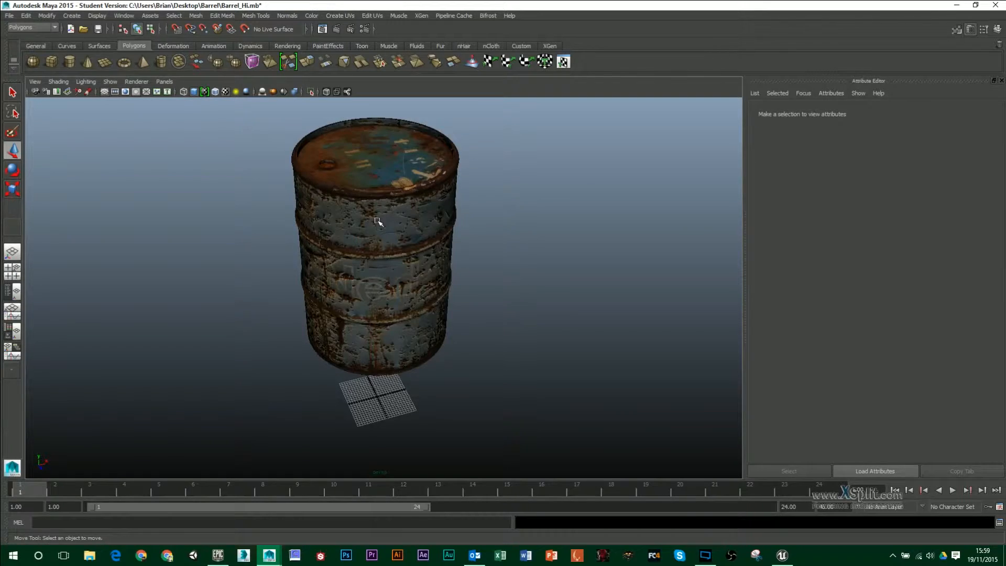
Step: Move the barrel's pivot to the centre vertex of its base using point snapping
{"action": "left_click_drag", "start_coordinate": [386, 273], "coordinate": [401, 242], "text": "alt"}
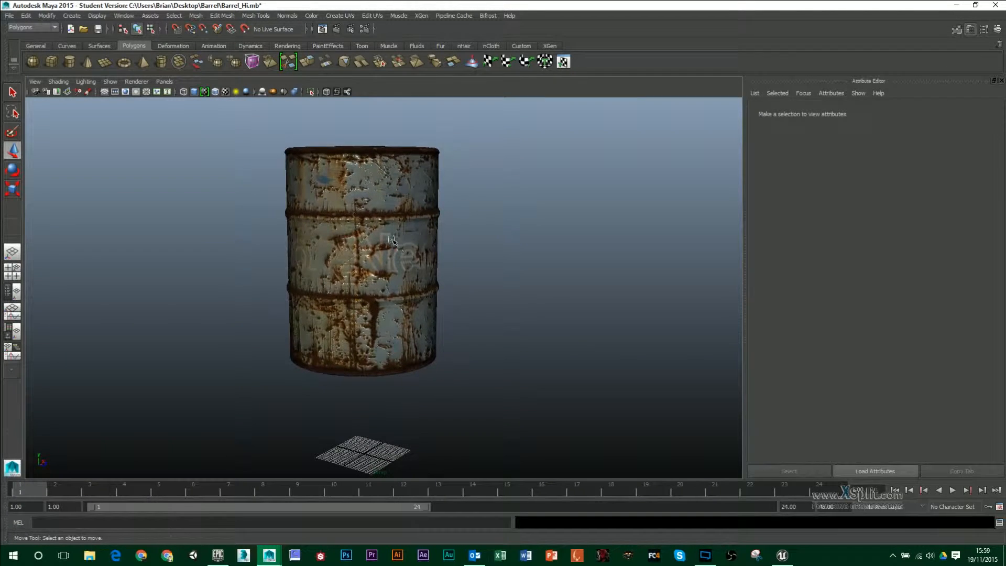
{"action": "left_click", "coordinate": [398, 241]}
{"action": "left_click_drag", "start_coordinate": [481, 325], "coordinate": [478, 346], "text": "alt"}
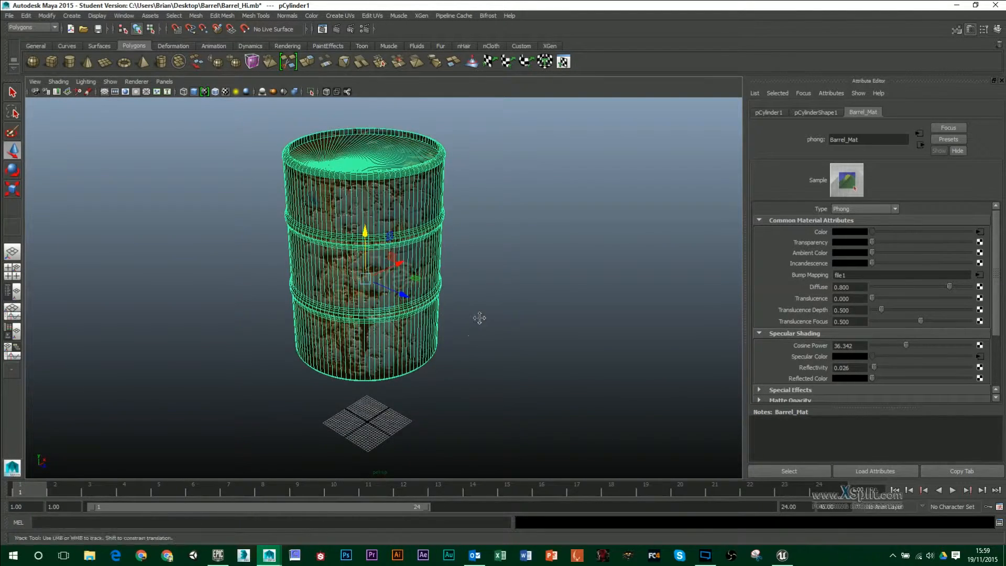
{"action": "middle_click_drag", "start_coordinate": [478, 320], "coordinate": [496, 285], "text": "alt"}
{"action": "left_click_drag", "start_coordinate": [482, 296], "coordinate": [451, 313], "text": "alt"}
{"action": "middle_click_drag", "start_coordinate": [451, 313], "coordinate": [444, 329], "text": "alt"}
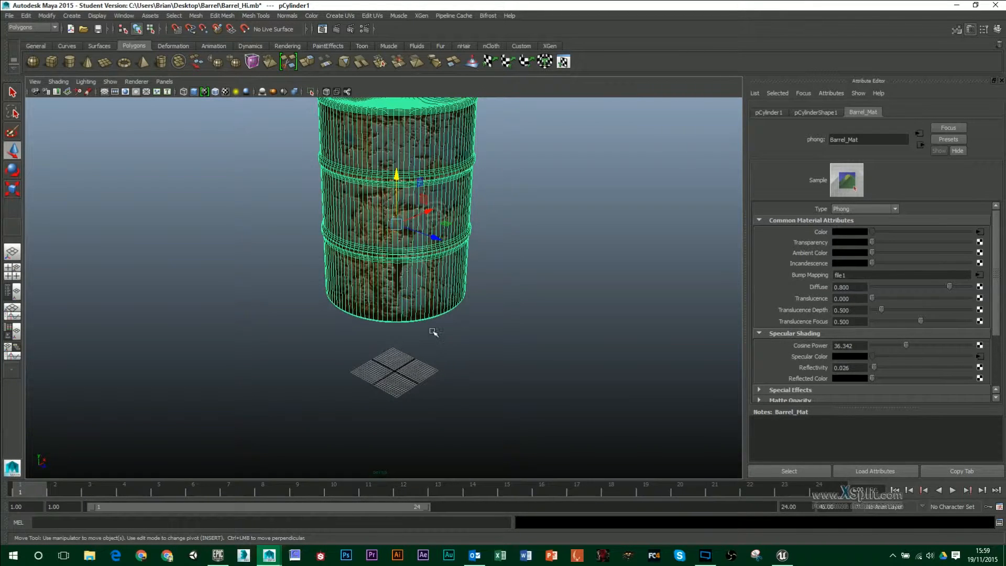
{"action": "left_click_drag", "start_coordinate": [399, 337], "coordinate": [457, 277], "text": "alt"}
{"action": "left_click", "coordinate": [206, 30]}
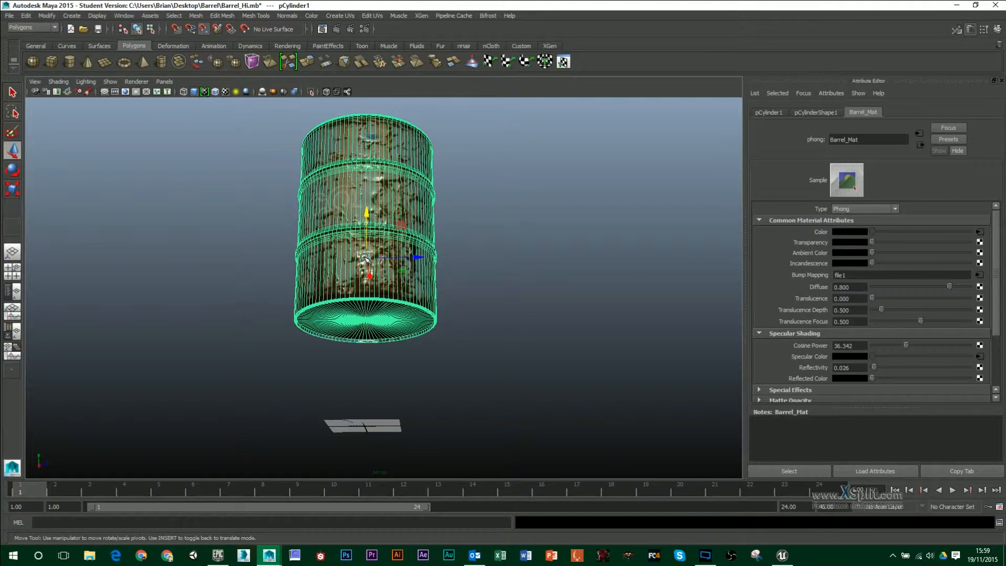
{"action": "key", "text": "Insert"}
{"action": "left_click_drag", "start_coordinate": [367, 257], "coordinate": [368, 325]}
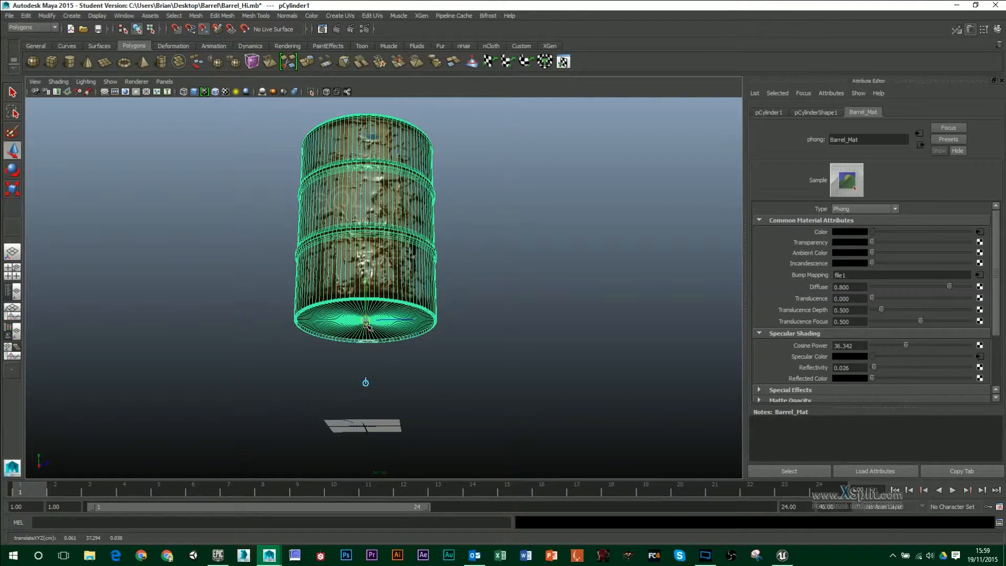
Step: Scale the barrel uniformly from its base pivot to about 3.14
{"action": "right_click_drag", "start_coordinate": [386, 348], "coordinate": [420, 370], "text": "alt"}
{"action": "left_click_drag", "start_coordinate": [419, 370], "coordinate": [445, 373], "text": "alt"}
{"action": "right_click_drag", "start_coordinate": [445, 373], "coordinate": [386, 372], "text": "alt"}
{"action": "middle_click_drag", "start_coordinate": [422, 347], "coordinate": [424, 389], "text": "alt"}
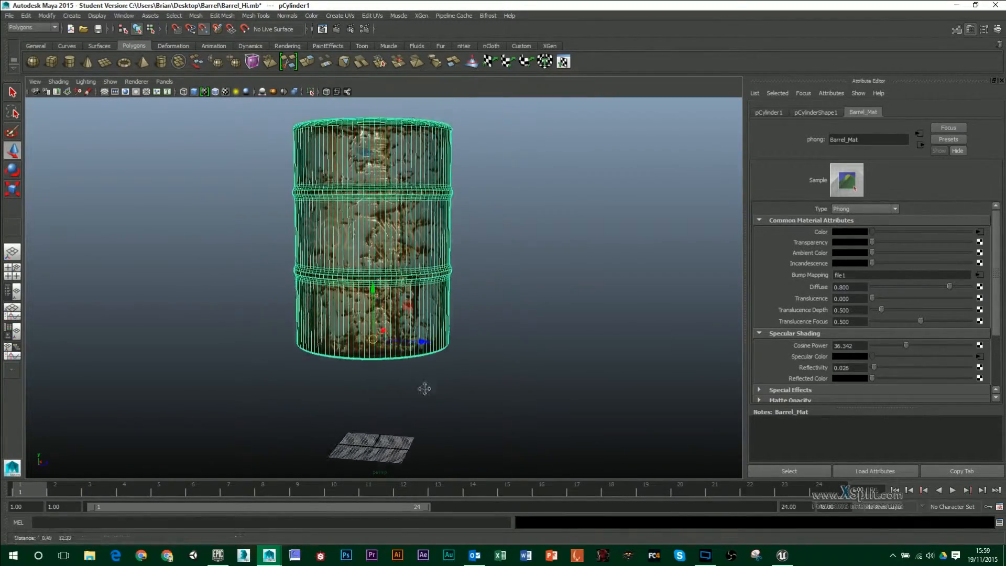
{"action": "right_click_drag", "start_coordinate": [425, 388], "coordinate": [395, 386], "text": "alt"}
{"action": "key", "text": "r"}
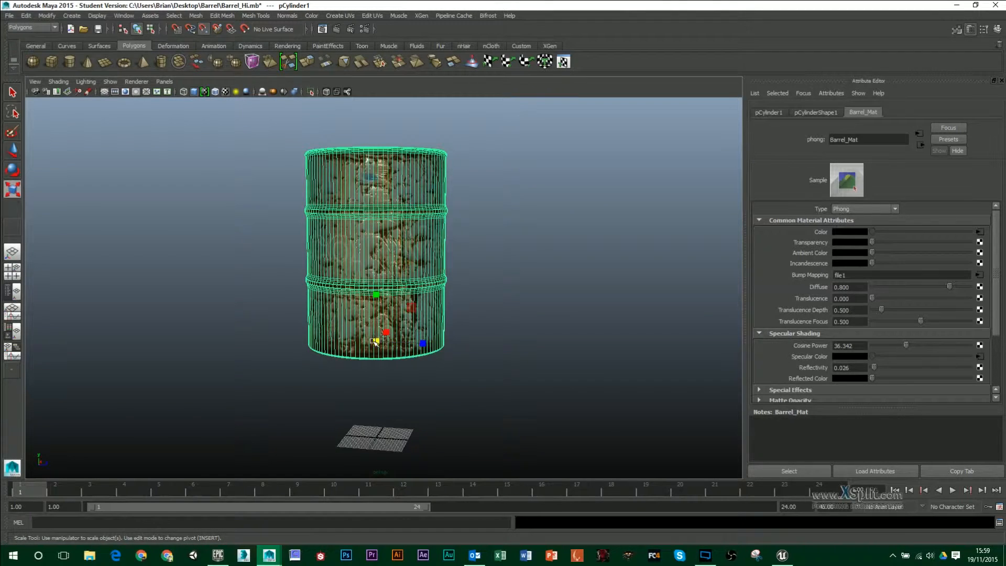
{"action": "left_click_drag", "start_coordinate": [375, 343], "coordinate": [356, 353]}
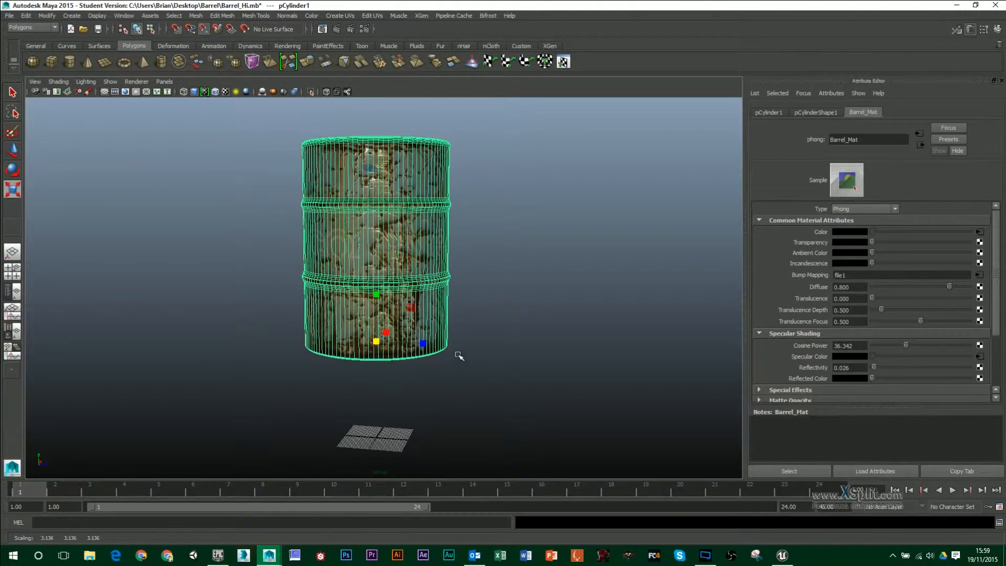
Step: Move the barrel down with grid snapping so its base sits at the centre of the grid
{"action": "left_click_drag", "start_coordinate": [494, 345], "coordinate": [457, 319], "text": "alt"}
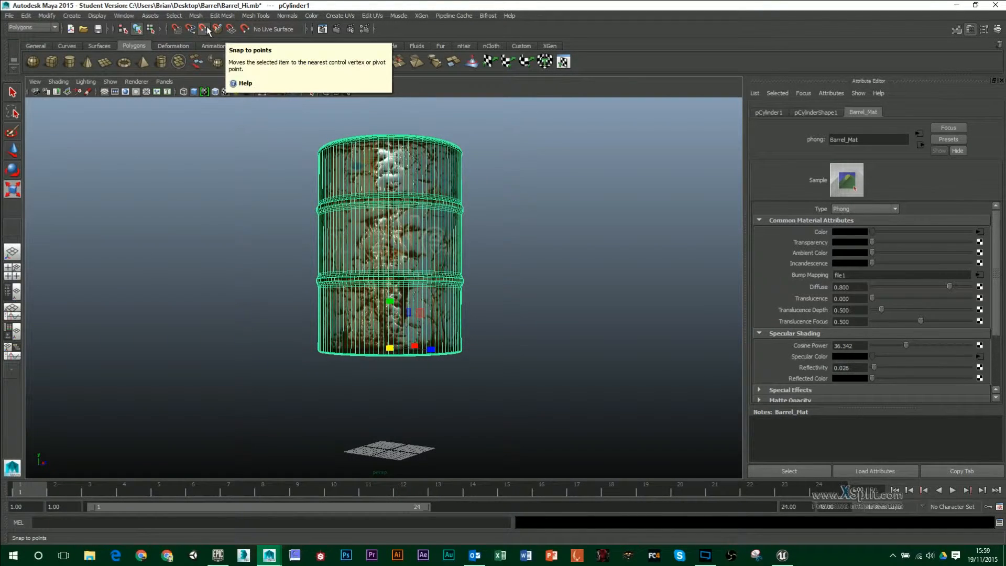
{"action": "left_click", "coordinate": [177, 30]}
{"action": "left_click_drag", "start_coordinate": [412, 189], "coordinate": [431, 234], "text": "alt"}
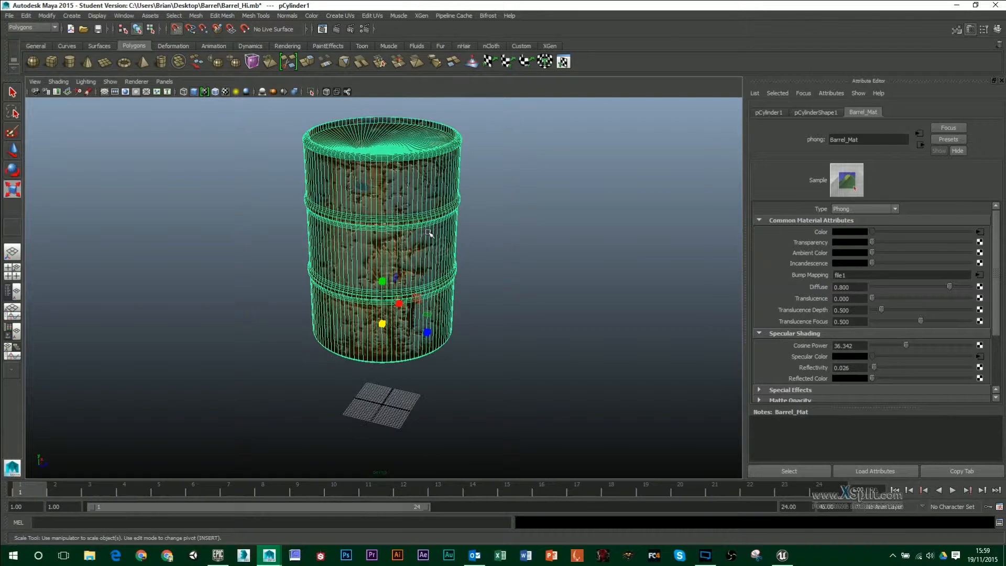
{"action": "middle_click_drag", "start_coordinate": [431, 234], "coordinate": [417, 165], "text": "alt"}
{"action": "key", "text": "w"}
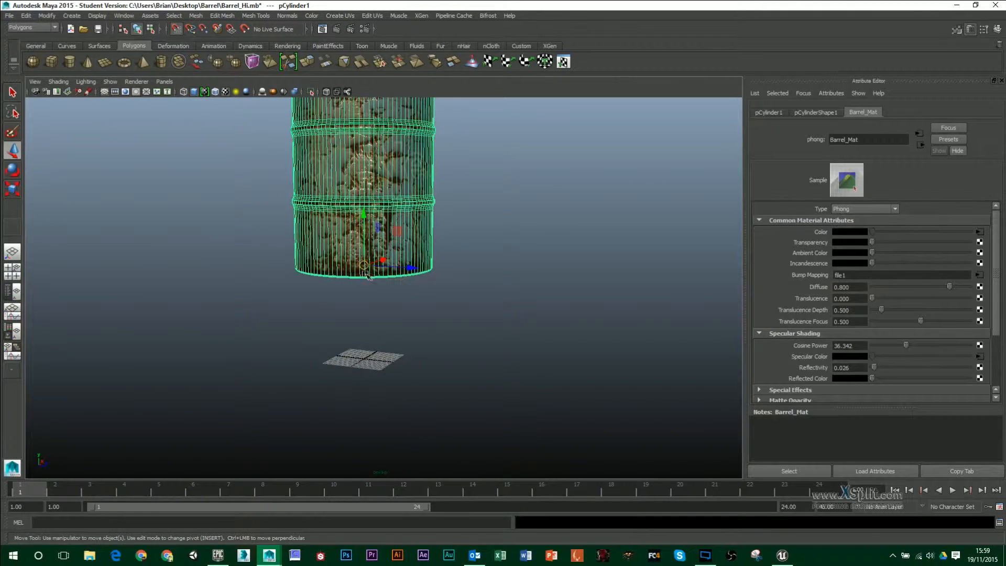
{"action": "left_click_drag", "start_coordinate": [367, 270], "coordinate": [367, 357]}
Step: Examine the barrel's base from below in wireframe and textured display to check its alignment with the grid centre
{"action": "left_click_drag", "start_coordinate": [368, 393], "coordinate": [379, 273], "text": "alt"}
{"action": "middle_click_drag", "start_coordinate": [380, 406], "coordinate": [372, 224], "text": "alt"}
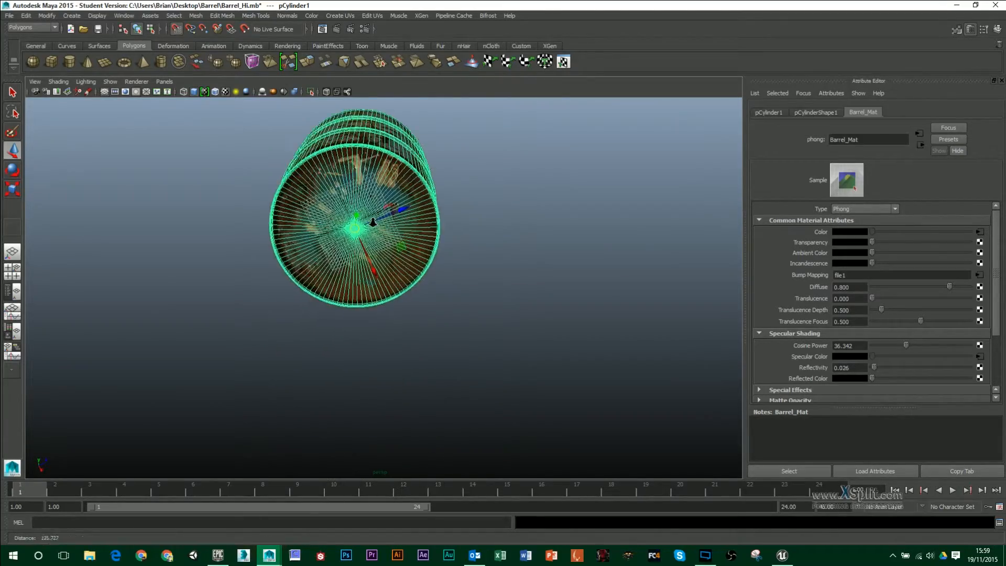
{"action": "right_click_drag", "start_coordinate": [373, 224], "coordinate": [462, 214], "text": "alt"}
{"action": "middle_click_drag", "start_coordinate": [463, 213], "coordinate": [556, 355], "text": "alt"}
{"action": "right_click_drag", "start_coordinate": [369, 184], "coordinate": [458, 175], "text": "alt"}
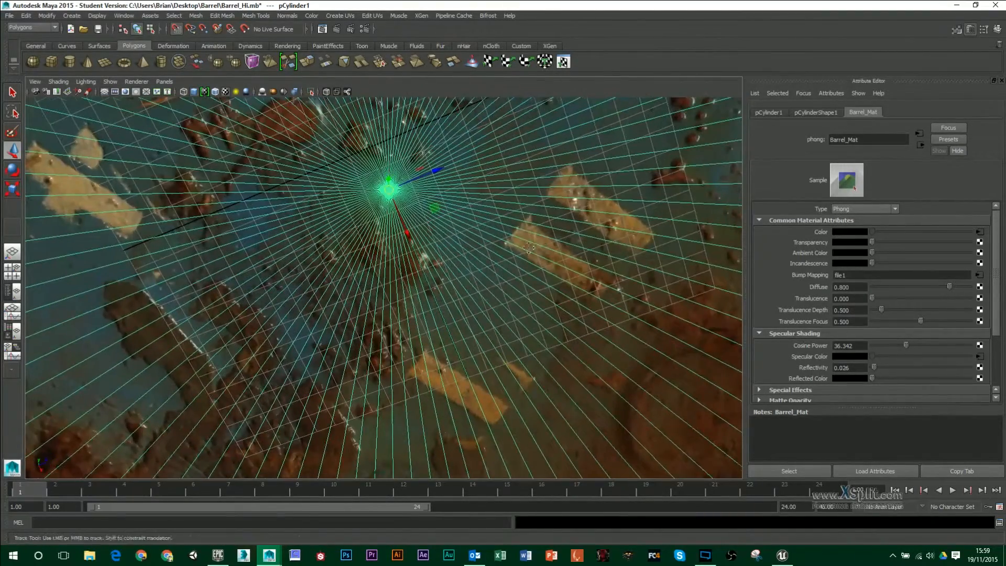
{"action": "middle_click_drag", "start_coordinate": [458, 175], "coordinate": [491, 278], "text": "alt"}
{"action": "key", "text": "4"}
{"action": "left_click_drag", "start_coordinate": [461, 265], "coordinate": [410, 244], "text": "alt"}
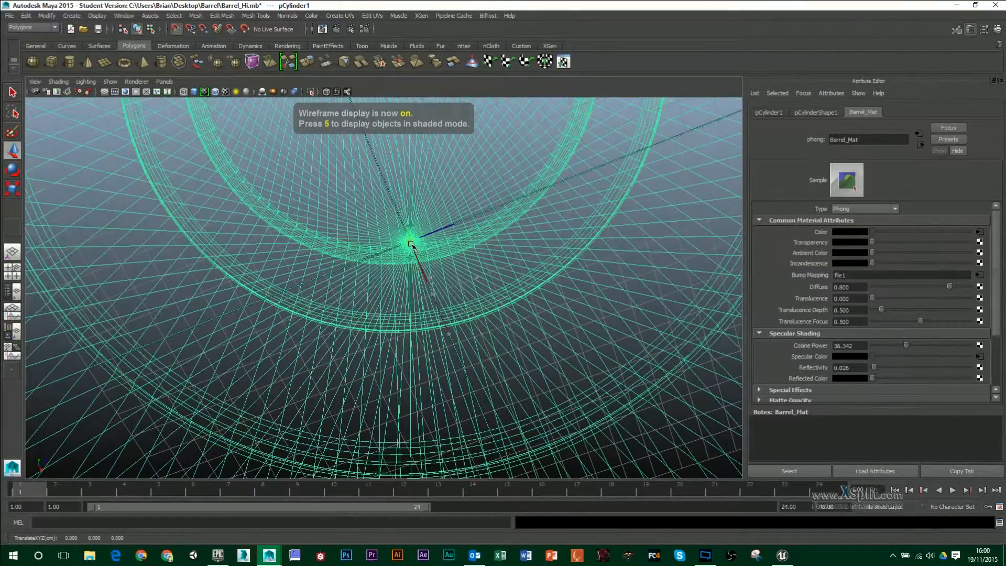
{"action": "right_click_drag", "start_coordinate": [410, 243], "coordinate": [314, 283], "text": "alt"}
{"action": "key", "text": "6"}
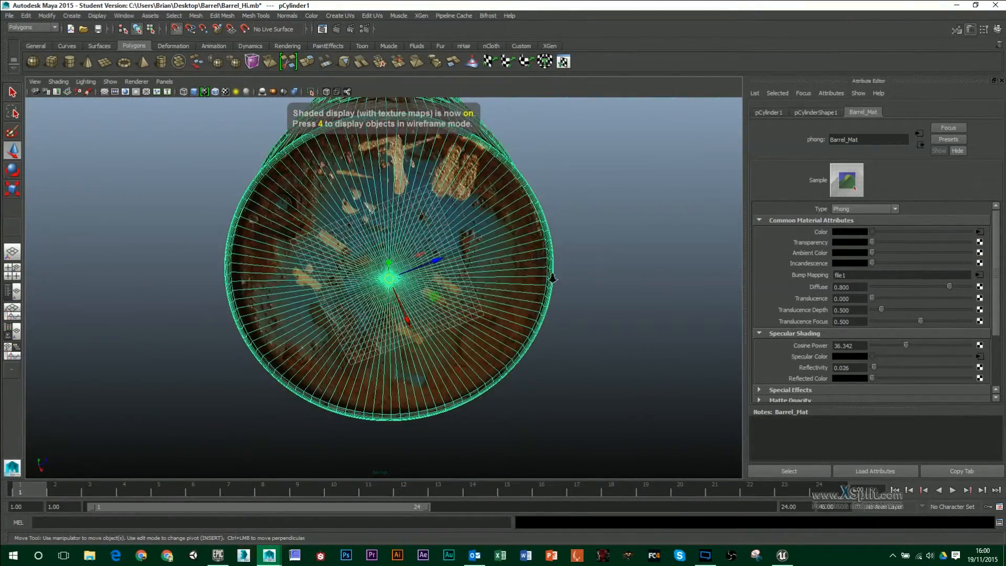
{"action": "mouse_move", "coordinate": [507, 262]}
{"action": "left_mouse_down", "text": "alt"}
{"action": "mouse_move", "coordinate": [433, 325]}
{"action": "mouse_move", "coordinate": [459, 283]}
{"action": "mouse_move", "coordinate": [498, 260]}
{"action": "left_mouse_up", "text": "alt"}
{"action": "left_click", "coordinate": [499, 260]}
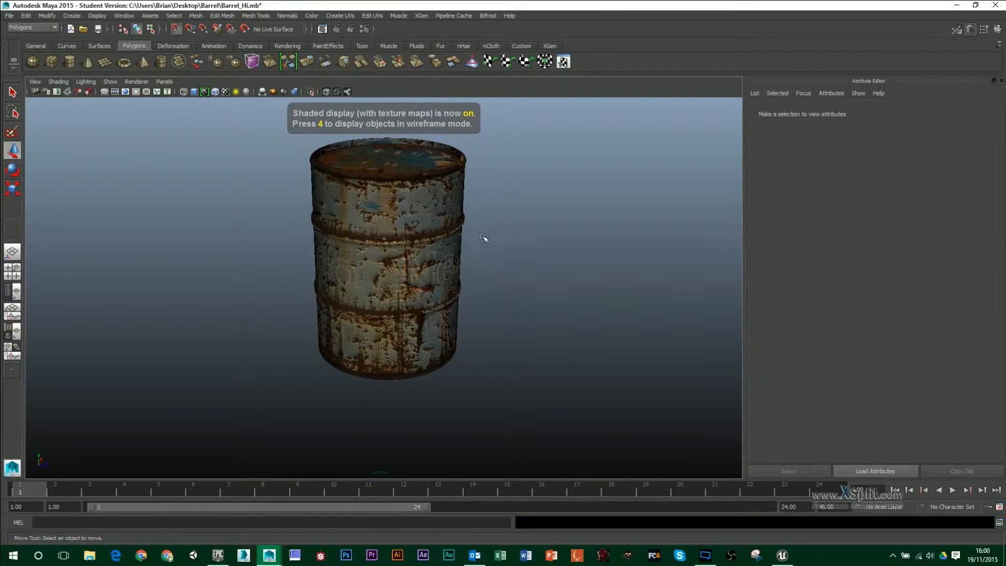
Step: Export the barrel selection to the Desktop as an FBX file named Barrel_Mesh, with Triangulate enabled
{"action": "left_click", "coordinate": [10, 16]}
{"action": "left_click", "coordinate": [48, 145]}
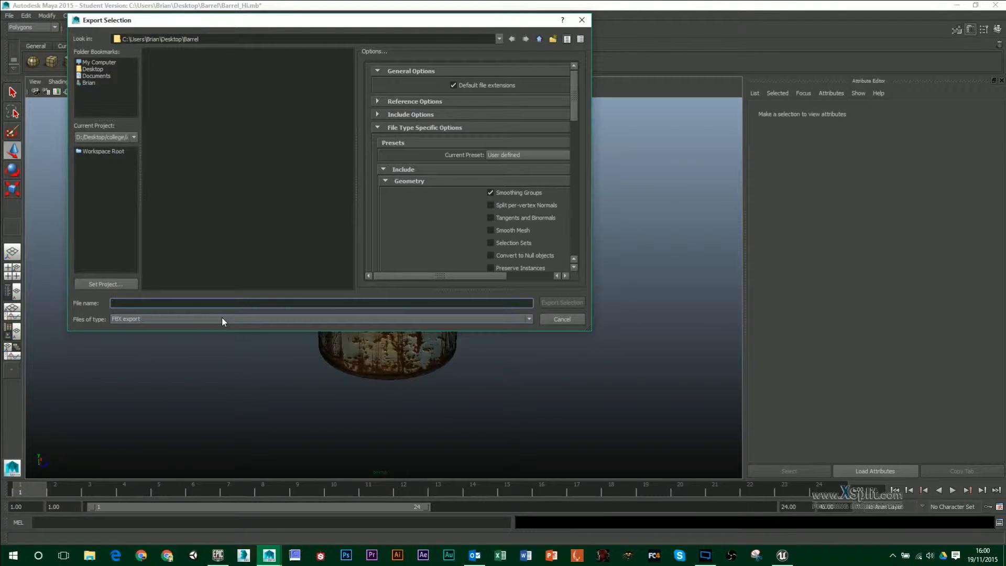
{"action": "left_click", "coordinate": [93, 69]}
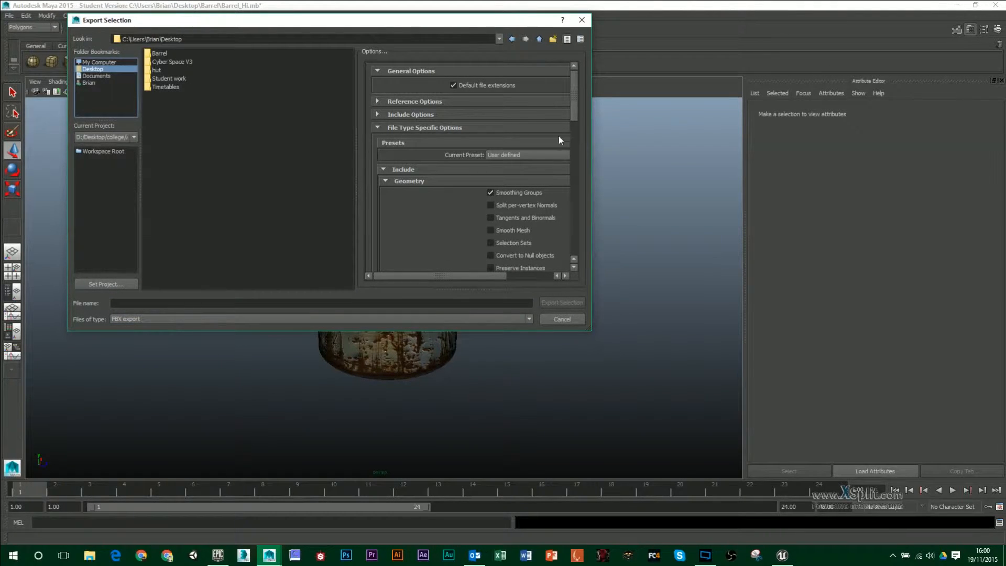
{"action": "scroll", "coordinate": [524, 94], "scroll_direction": "down", "scroll_amount": 4}
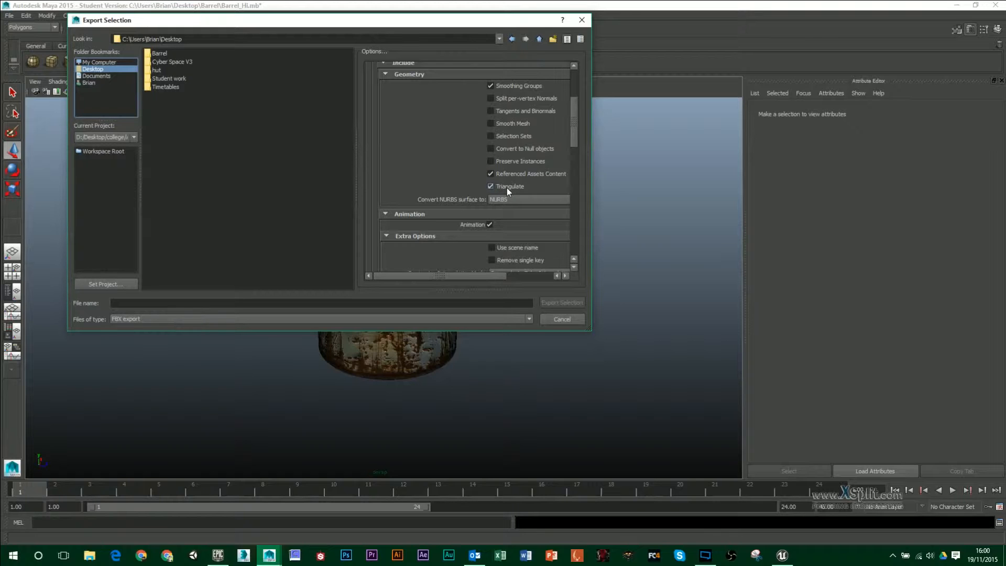
{"action": "left_click", "coordinate": [219, 302]}
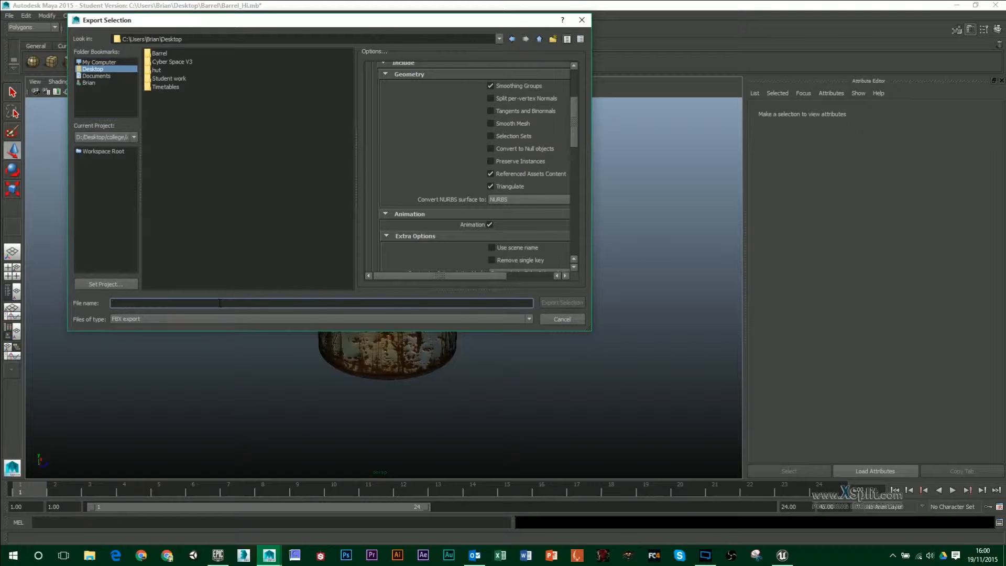
{"action": "type", "text": "Barrel"}
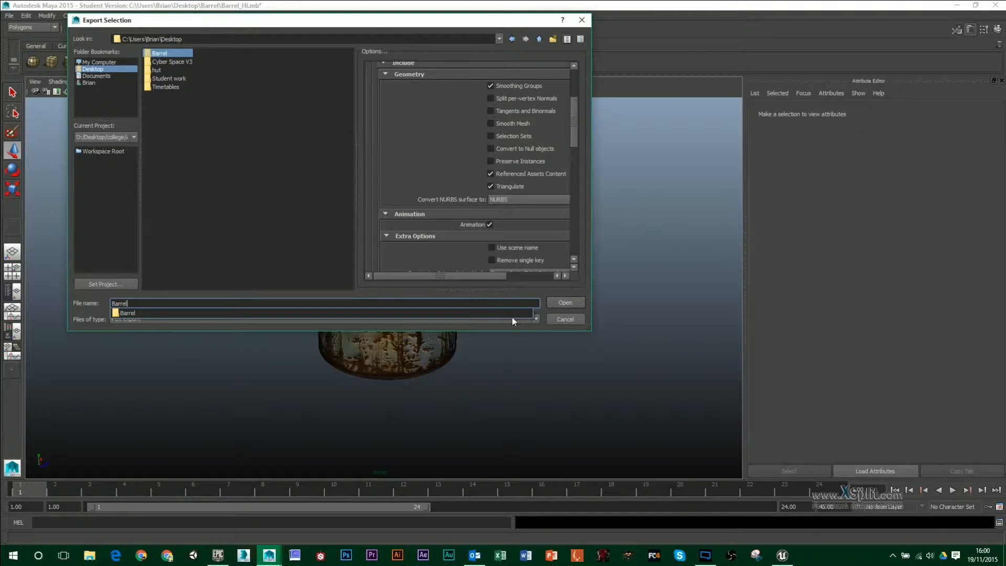
{"action": "left_click", "coordinate": [569, 302]}
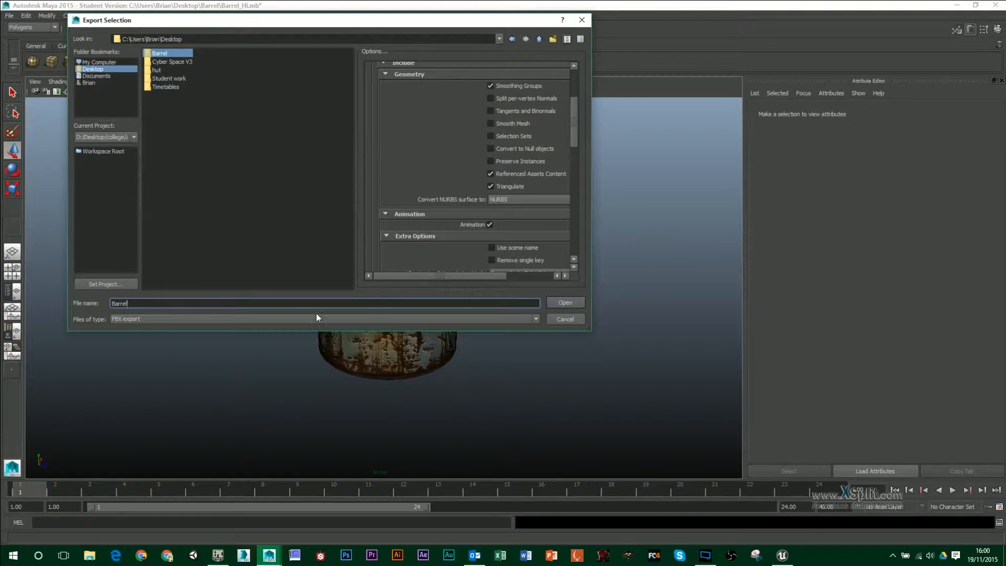
{"action": "type", "text": "_Mesh"}
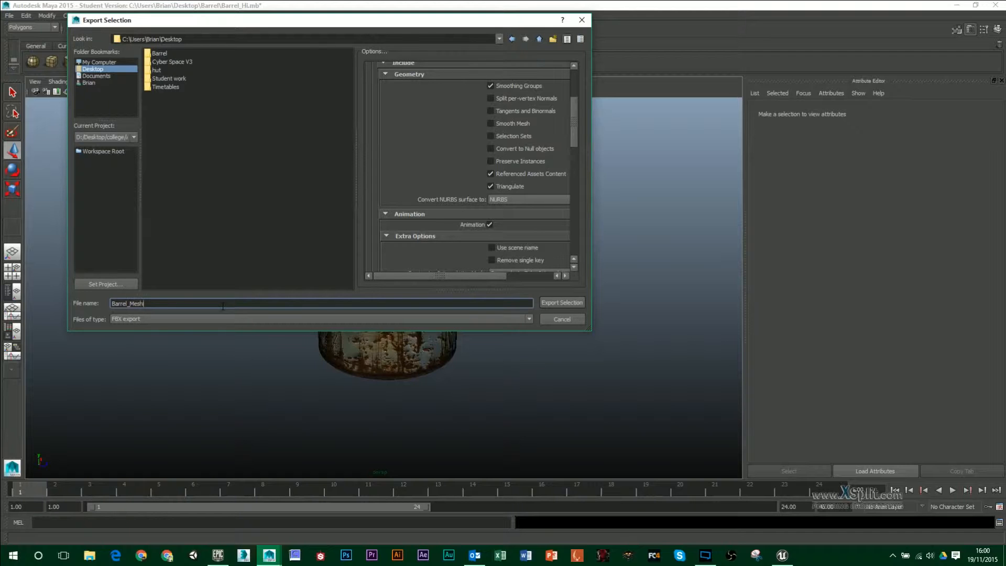
{"action": "left_click", "coordinate": [558, 302]}
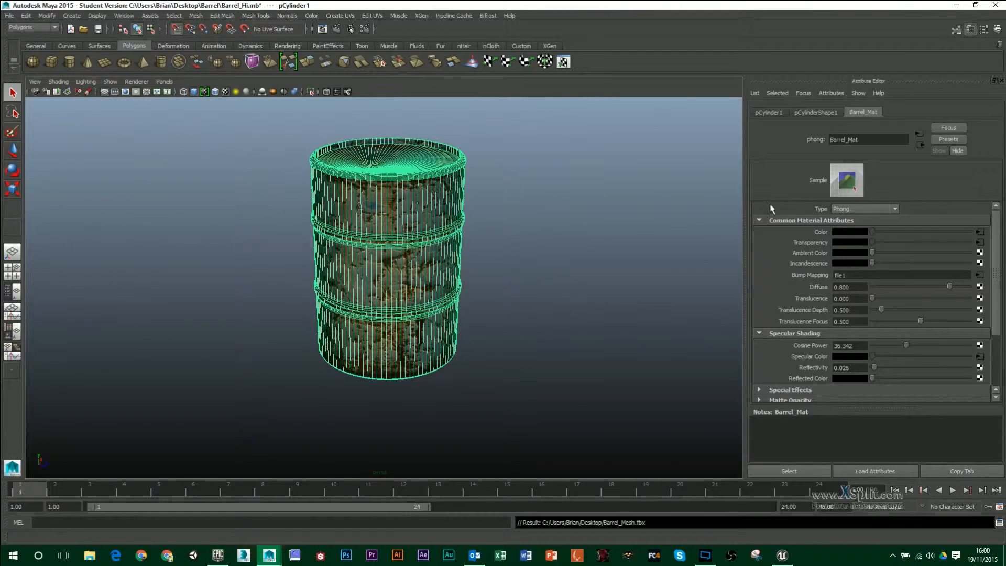
Step: Switch to Unreal Engine and import all of Barrel_Mesh.fbx from the Desktop into the current content folder, with its materials and textures
{"action": "left_click", "coordinate": [961, 6]}
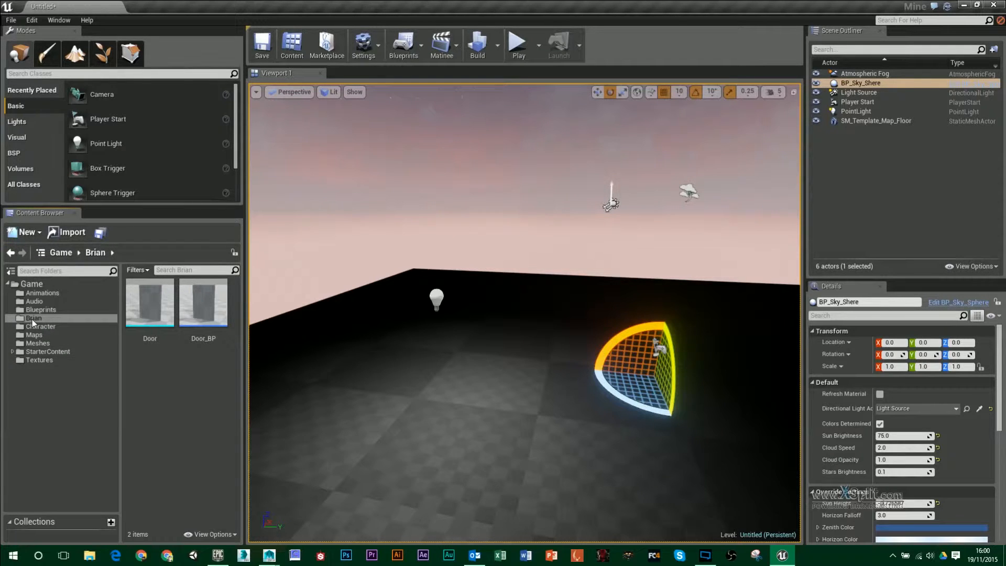
{"action": "left_click", "coordinate": [67, 232]}
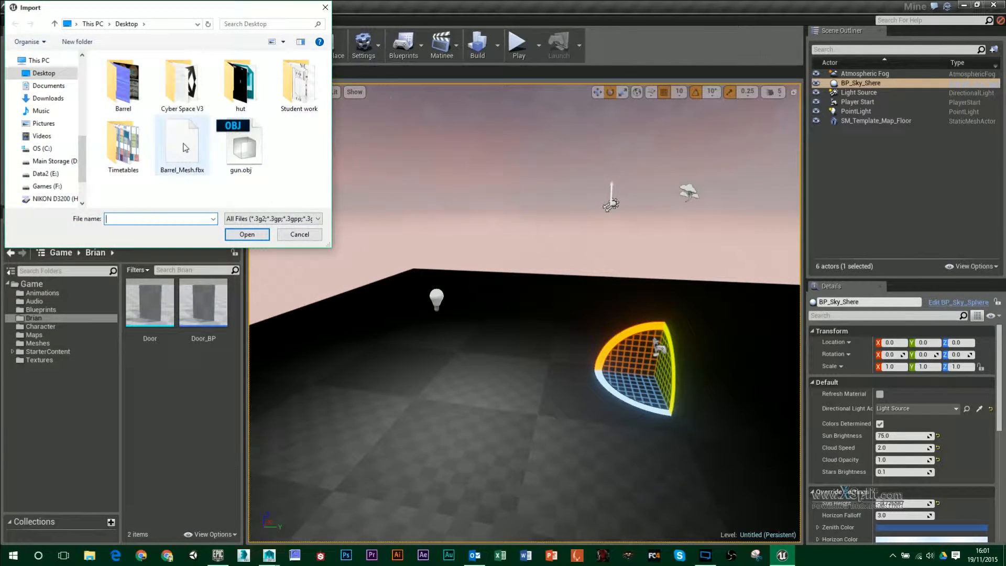
{"action": "left_click", "coordinate": [184, 147]}
{"action": "left_click", "coordinate": [248, 233]}
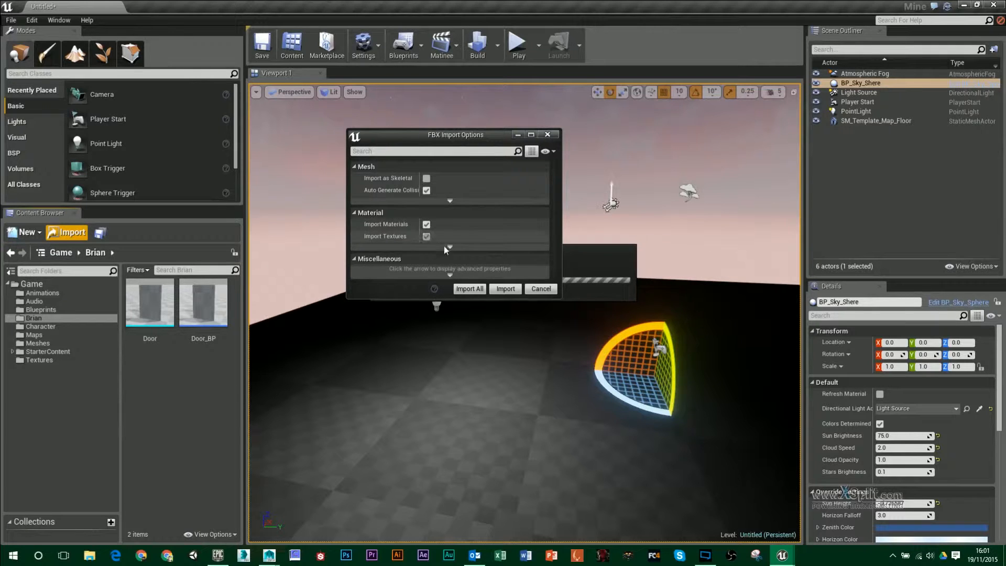
{"action": "left_click", "coordinate": [470, 289]}
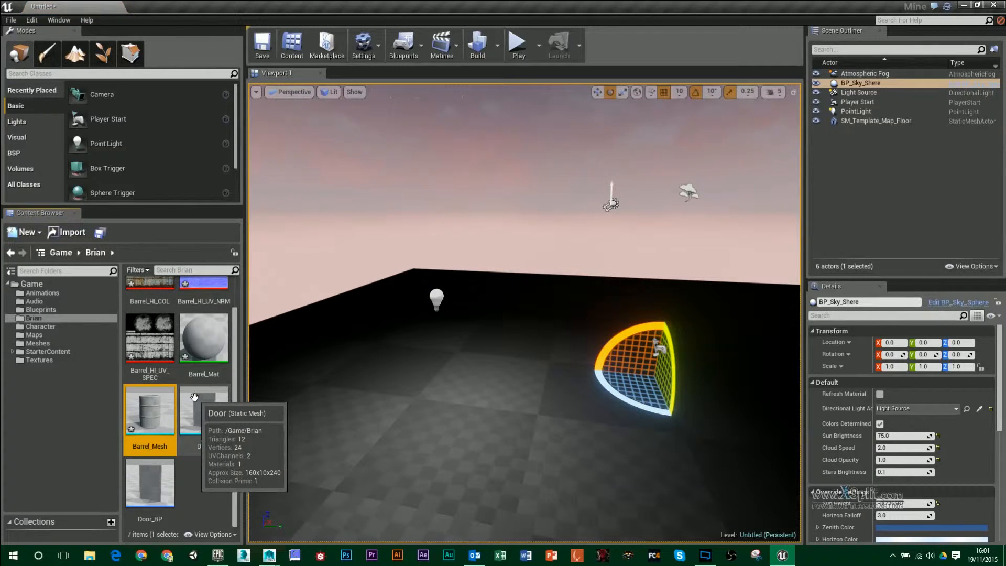
Step: Review the imported barrel colour, normal and specular textures and the Barrel_Mat material in the content folder
{"action": "scroll", "coordinate": [173, 367], "scroll_direction": "up", "scroll_amount": 2}
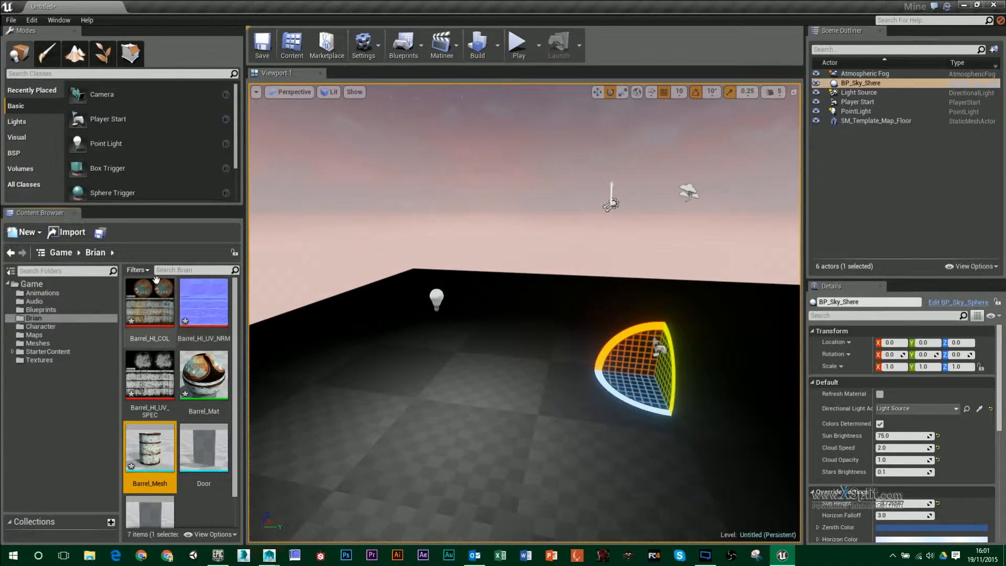
{"action": "left_click", "coordinate": [165, 317]}
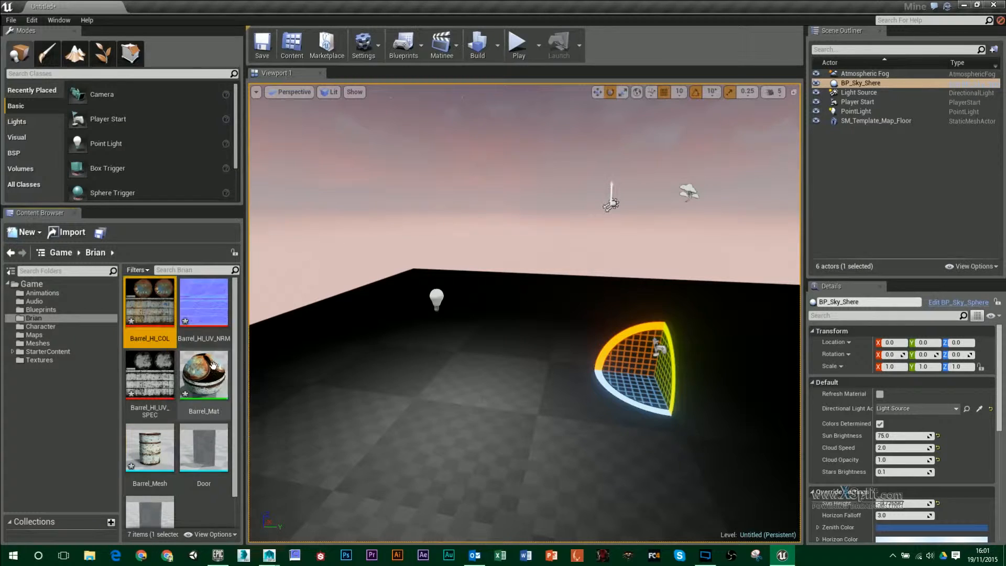
{"action": "left_click", "coordinate": [210, 296]}
{"action": "left_click", "coordinate": [157, 377]}
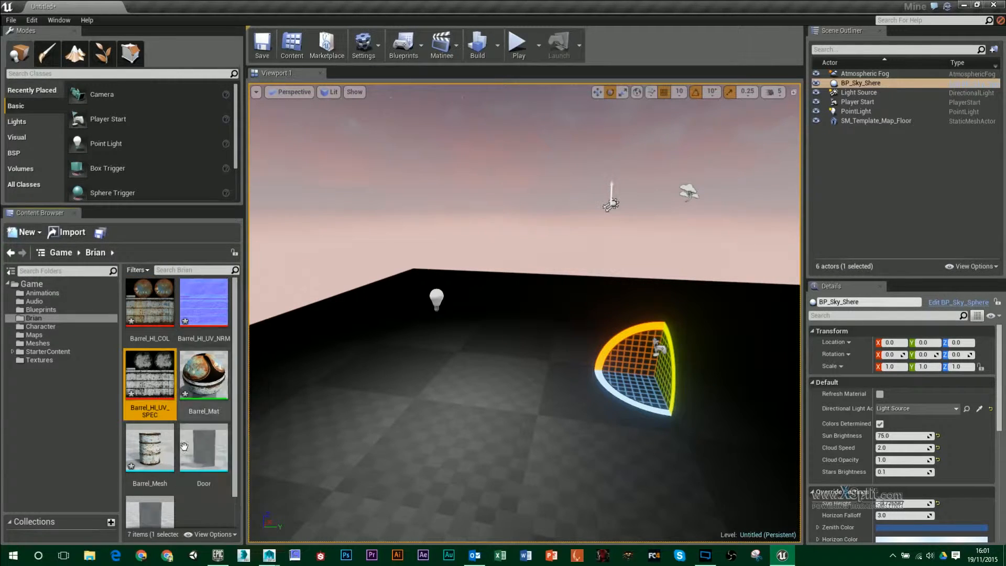
{"action": "scroll", "coordinate": [211, 428], "scroll_direction": "down", "scroll_amount": 1}
{"action": "left_click", "coordinate": [202, 375]}
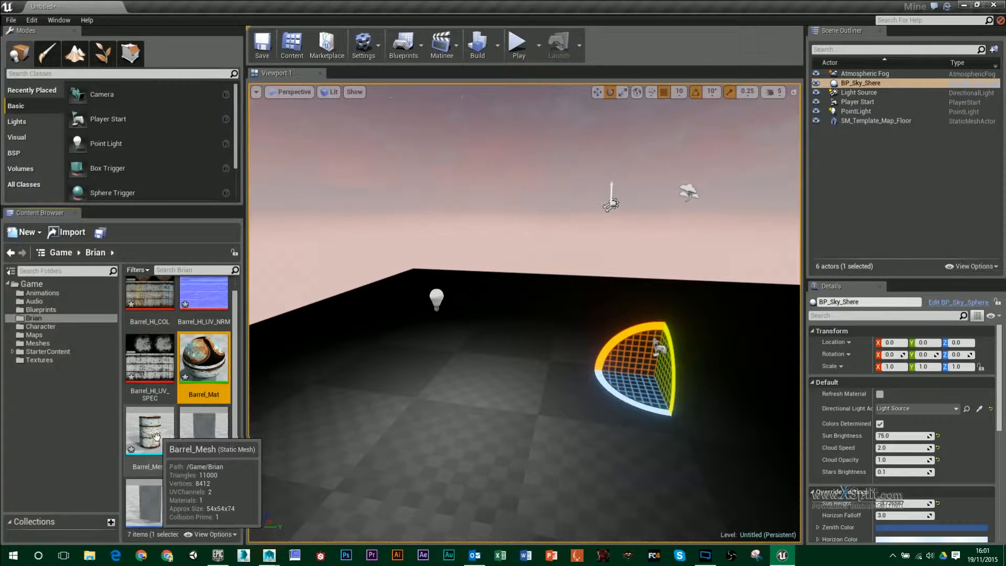
Step: Place Barrel_Mesh on the level floor and scale it uniformly to 2.75
{"action": "left_click_drag", "start_coordinate": [155, 438], "coordinate": [452, 415]}
{"action": "mouse_move", "coordinate": [543, 424]}
{"action": "right_mouse_down"}
{"action": "mouse_move", "coordinate": [592, 370]}
{"action": "mouse_move", "coordinate": [543, 422]}
{"action": "right_mouse_up"}
{"action": "key", "text": "r"}
{"action": "key", "text": "e"}
{"action": "key", "text": "r"}
{"action": "left_click_drag", "start_coordinate": [475, 352], "coordinate": [557, 361]}
{"action": "right_click_drag", "start_coordinate": [557, 362], "coordinate": [602, 366]}
Step: Move the barrel to X -360, Y -200, Z 20 and rotate it to -100° about Z
{"action": "key", "text": "w"}
{"action": "left_click_drag", "start_coordinate": [470, 321], "coordinate": [618, 363]}
{"action": "right_click_drag", "start_coordinate": [618, 363], "coordinate": [718, 367]}
{"action": "key", "text": "f"}
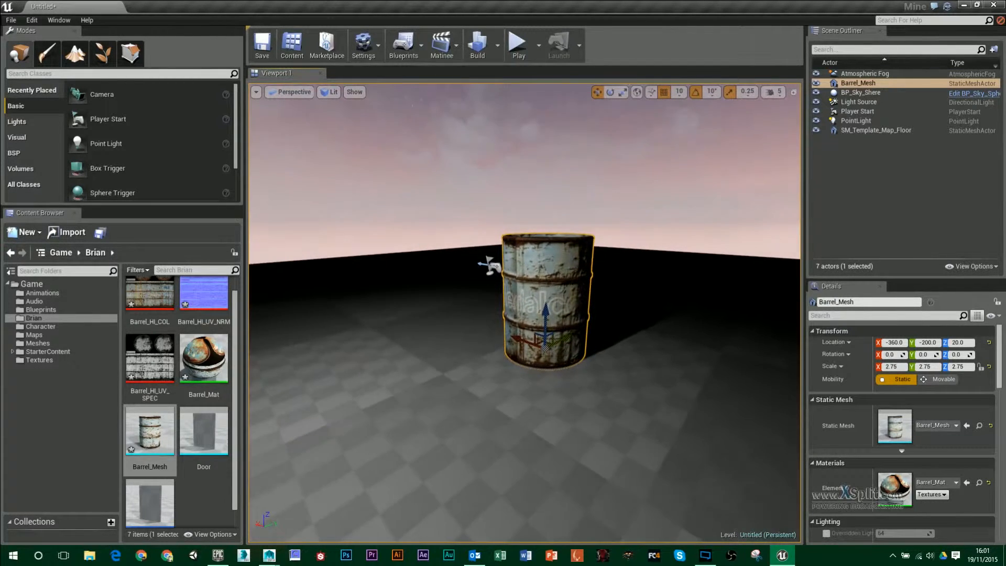
{"action": "key", "text": "e"}
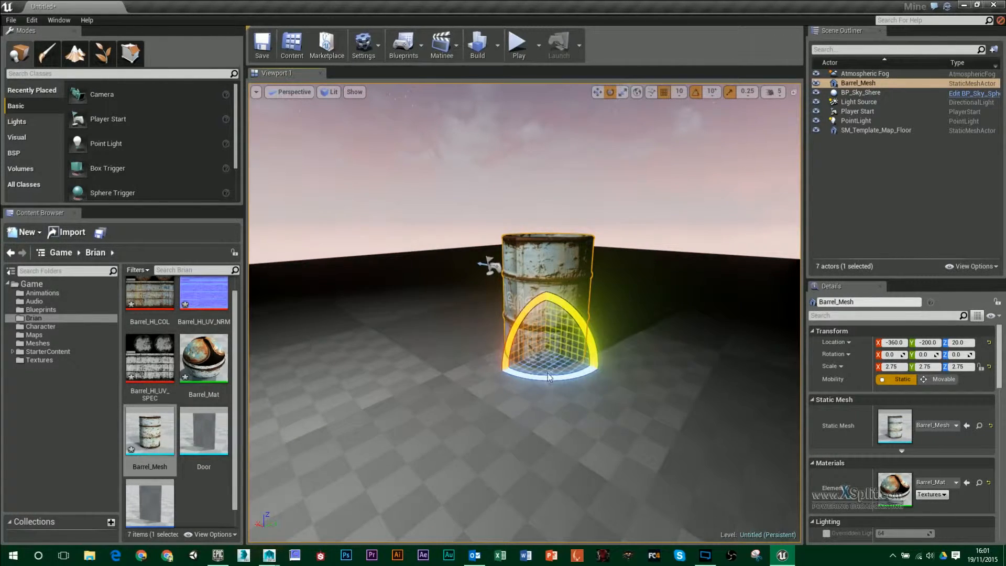
{"action": "left_click_drag", "start_coordinate": [587, 367], "coordinate": [576, 333]}
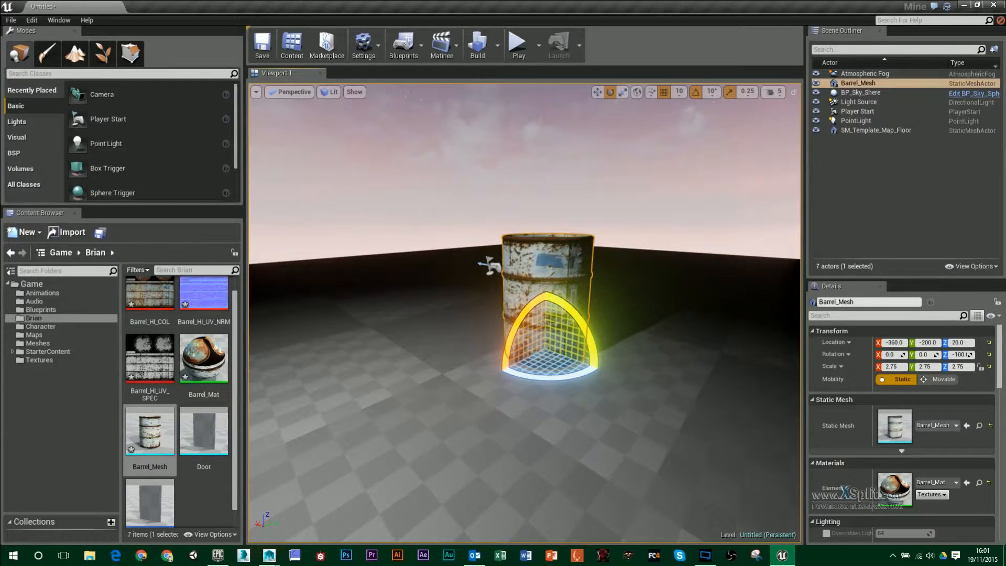
Step: Open the Barrel_Mat material for editing and select its Barrel_HI_UV_NRM texture sample
{"action": "left_click", "coordinate": [262, 349]}
{"action": "double_click", "coordinate": [188, 361]}
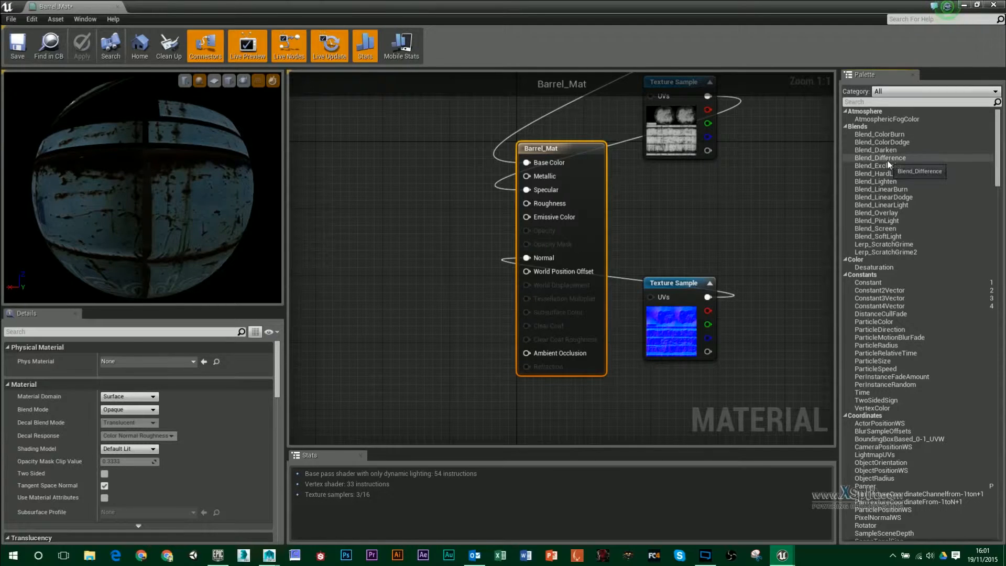
{"action": "right_click_drag", "start_coordinate": [727, 177], "coordinate": [720, 227]}
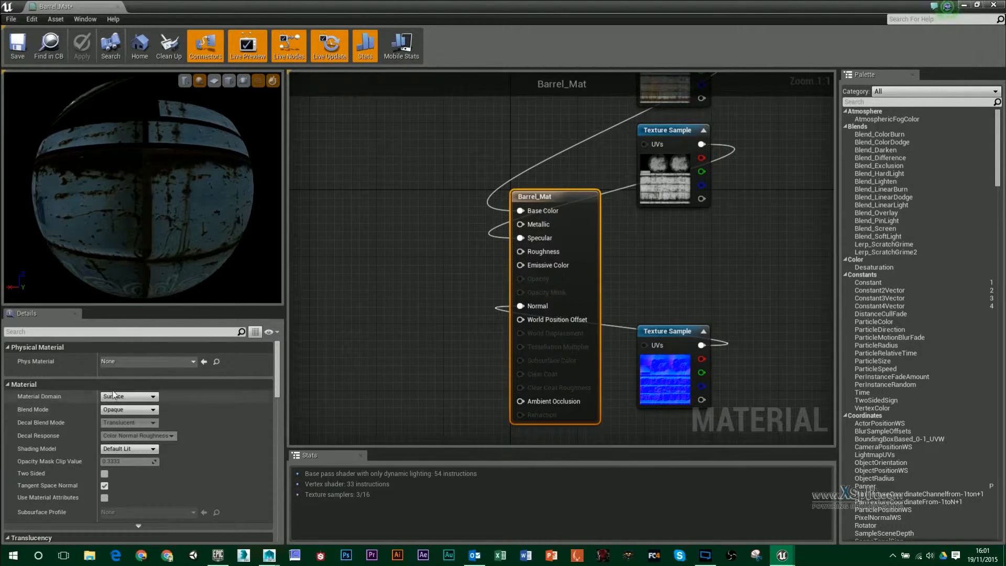
{"action": "left_click", "coordinate": [667, 332]}
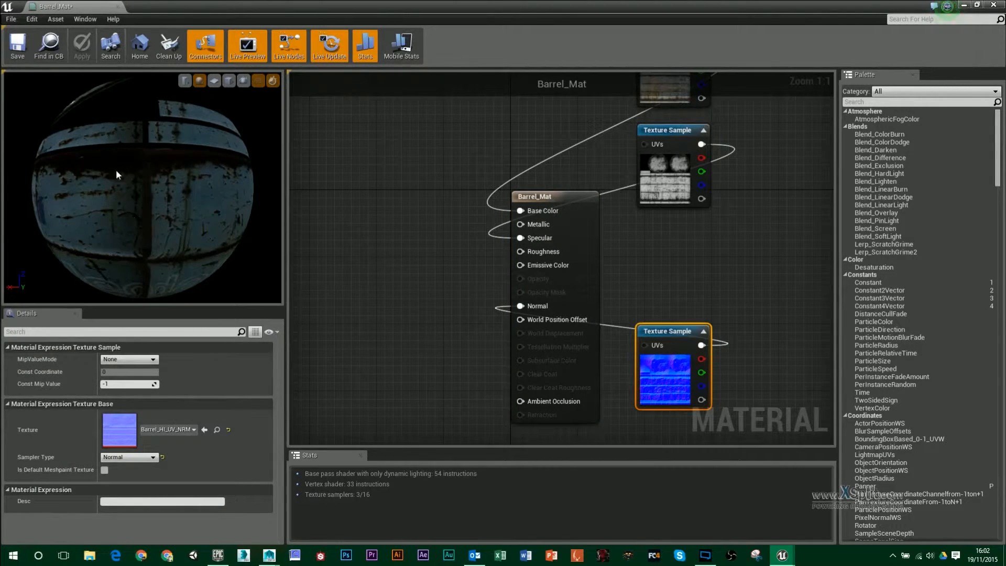
Step: Examine the material preview on the different primitive shapes, including the plane, cylinder and sphere
{"action": "left_click_drag", "start_coordinate": [86, 145], "coordinate": [134, 193]}
{"action": "scroll", "coordinate": [134, 194], "scroll_direction": "down", "scroll_amount": 5}
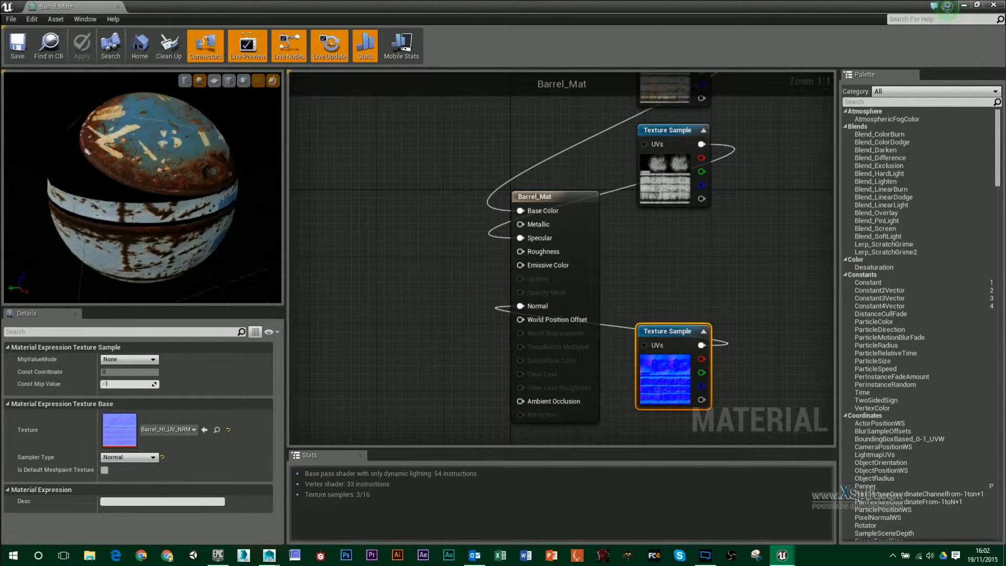
{"action": "left_click", "coordinate": [229, 81]}
{"action": "left_click_drag", "start_coordinate": [226, 105], "coordinate": [194, 91]}
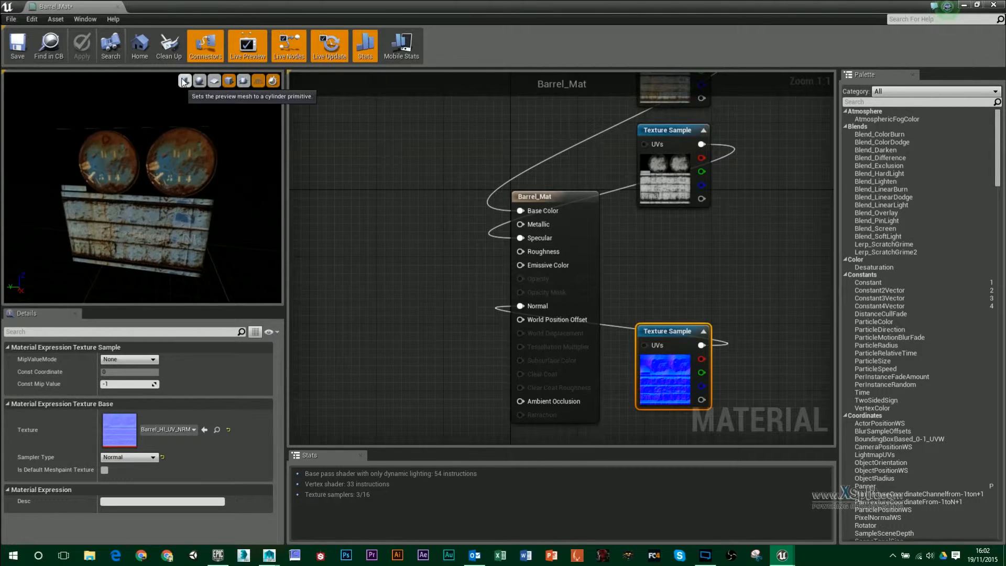
{"action": "left_click", "coordinate": [184, 81]}
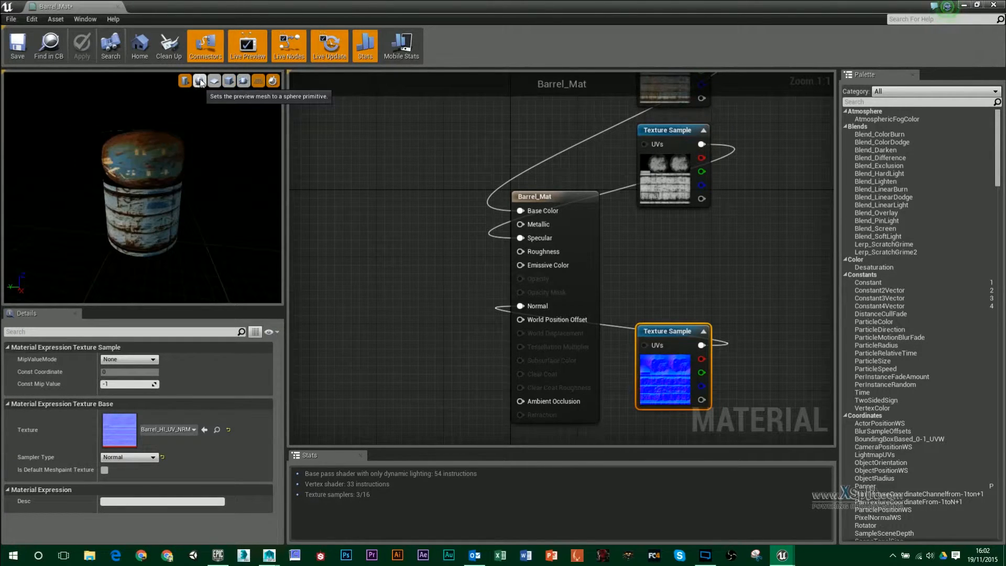
{"action": "left_click", "coordinate": [199, 81]}
{"action": "left_click", "coordinate": [214, 81]}
{"action": "left_click", "coordinate": [243, 81]}
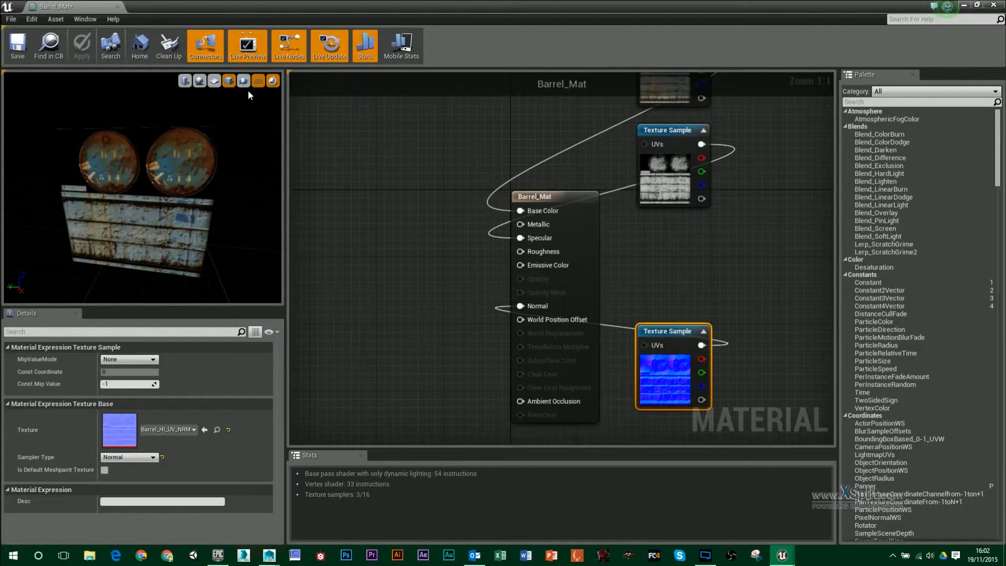
Step: Use the Barrel_Mesh asset as the preview mesh for Barrel_Mat and frame the barrel from above
{"action": "left_click_drag", "start_coordinate": [370, 8], "coordinate": [605, 82]}
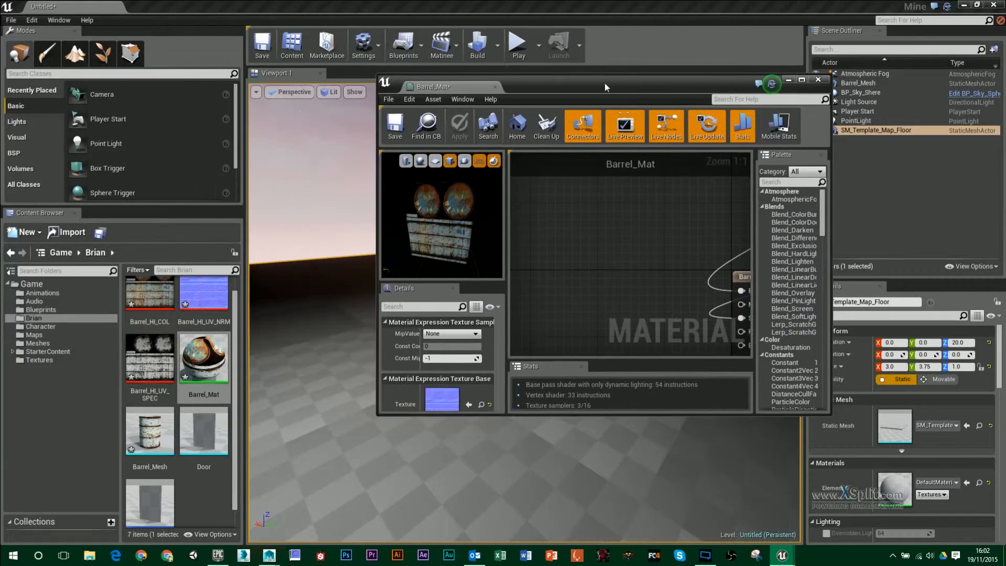
{"action": "left_click", "coordinate": [157, 436]}
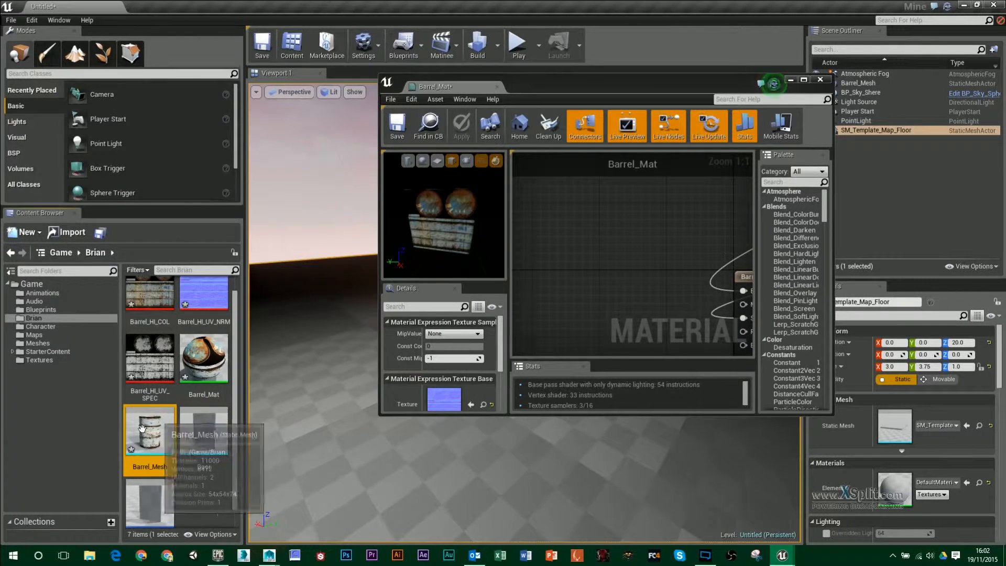
{"action": "left_click", "coordinate": [804, 80]}
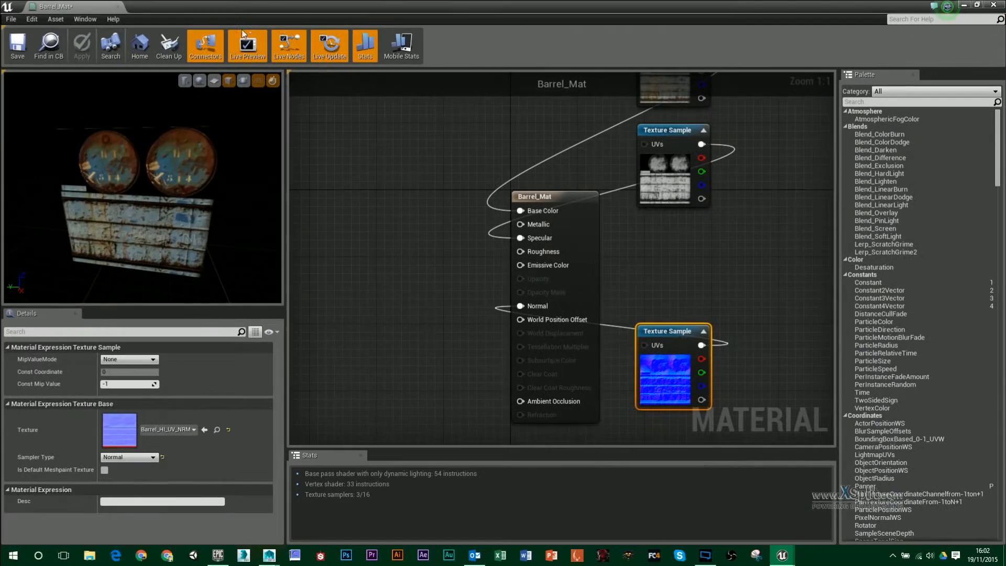
{"action": "left_click", "coordinate": [244, 82]}
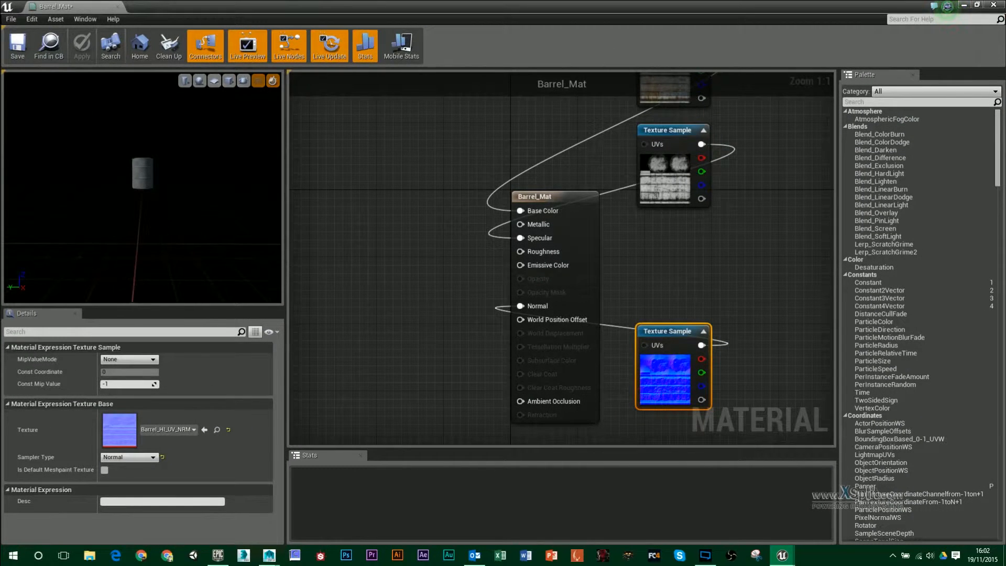
{"action": "right_click_drag", "start_coordinate": [142, 187], "coordinate": [143, 152]}
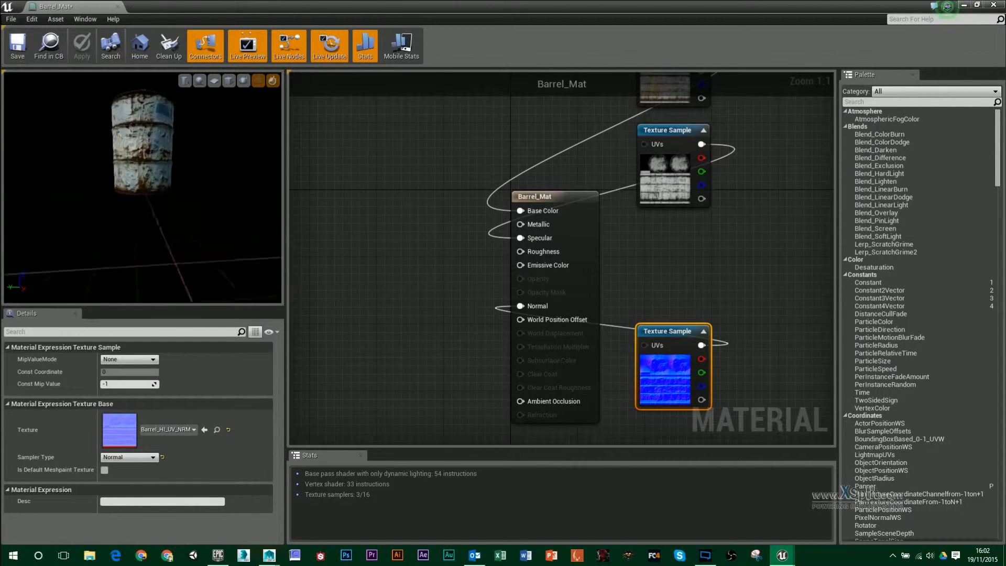
{"action": "left_click_drag", "start_coordinate": [143, 152], "coordinate": [162, 178]}
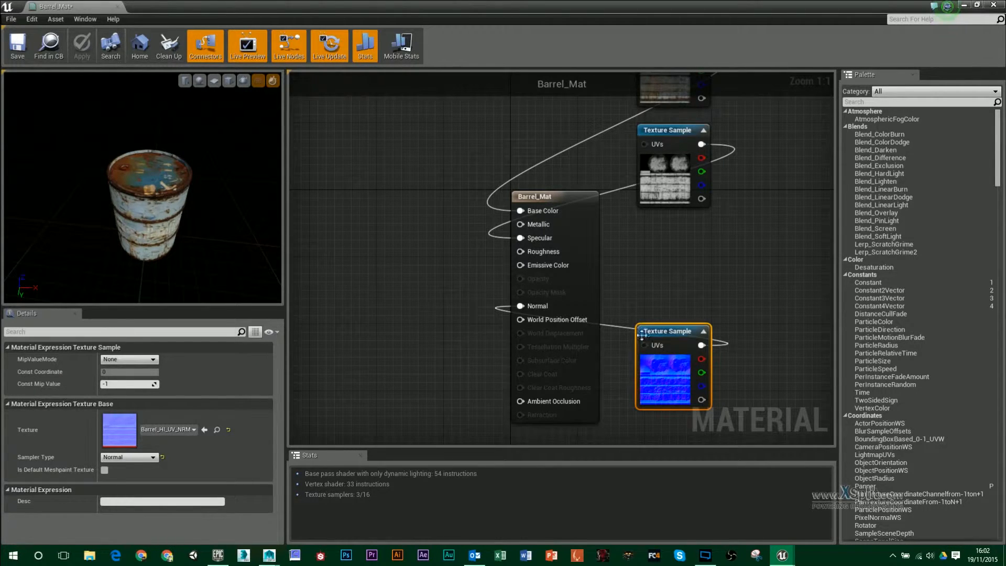
Step: Move the normal, specular and colour Texture Sample nodes to the input side of the Barrel_Mat node
{"action": "left_click_drag", "start_coordinate": [642, 335], "coordinate": [417, 335]}
{"action": "left_click_drag", "start_coordinate": [660, 130], "coordinate": [365, 171]}
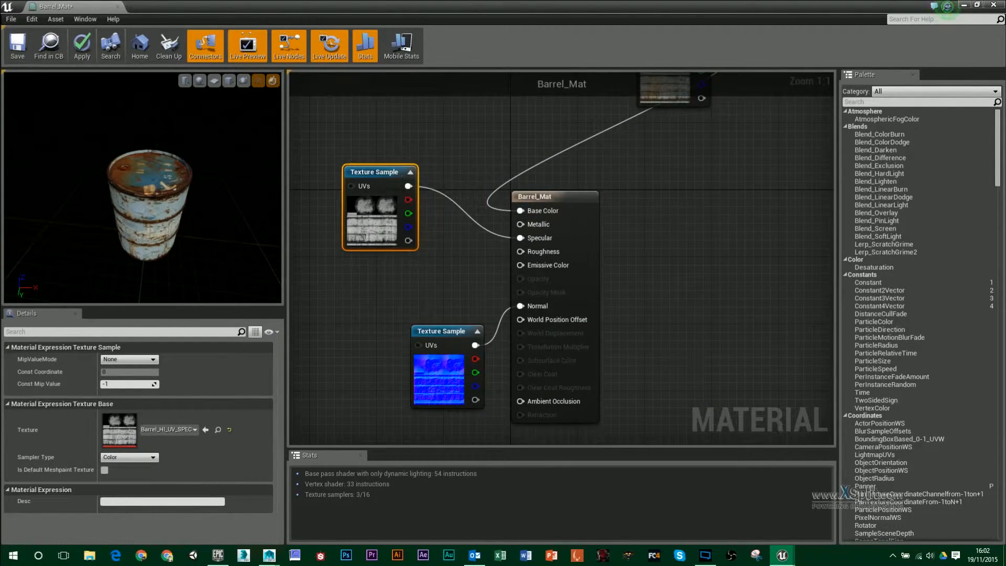
{"action": "right_click_drag", "start_coordinate": [524, 146], "coordinate": [533, 230]}
{"action": "left_click_drag", "start_coordinate": [686, 116], "coordinate": [389, 231]}
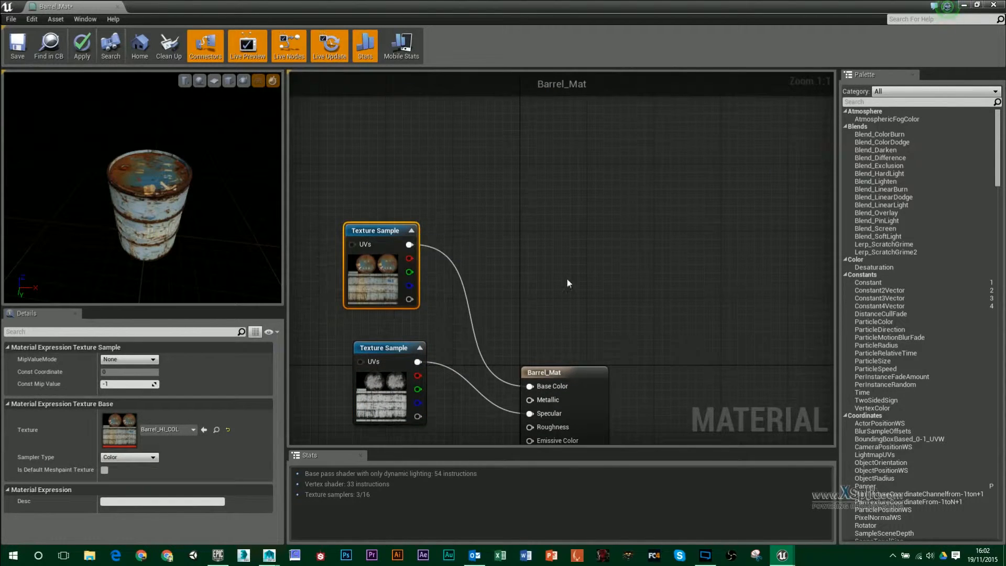
{"action": "right_click_drag", "start_coordinate": [567, 282], "coordinate": [603, 136]}
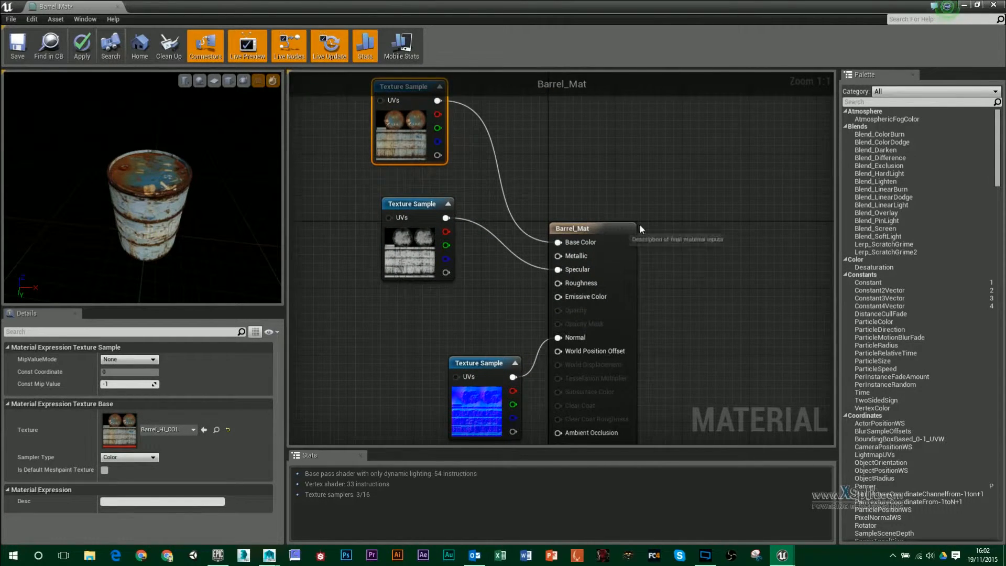
{"action": "right_click_drag", "start_coordinate": [640, 227], "coordinate": [632, 170]}
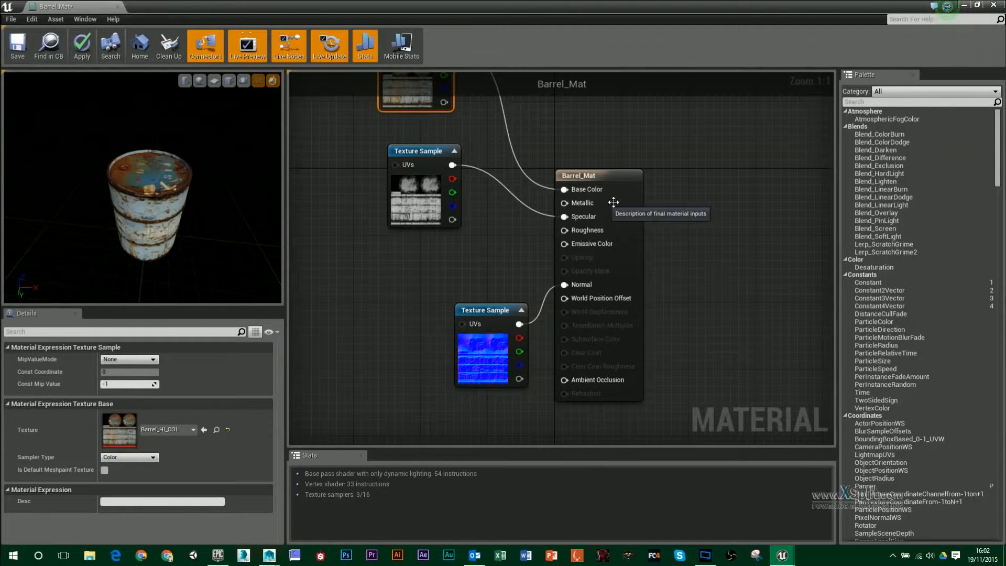
{"action": "right_click_drag", "start_coordinate": [695, 203], "coordinate": [689, 245]}
{"action": "right_click_drag", "start_coordinate": [676, 313], "coordinate": [716, 260]}
Step: Spread the three Texture Sample nodes farther from the Barrel_Mat node, leaving free space along their connections
{"action": "left_click_drag", "start_coordinate": [527, 306], "coordinate": [359, 331]}
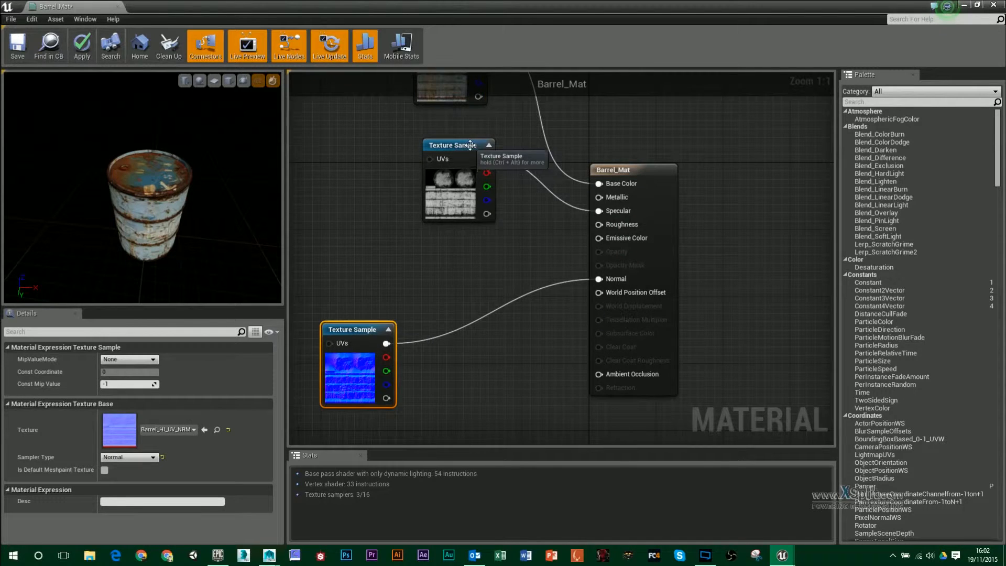
{"action": "left_click_drag", "start_coordinate": [470, 145], "coordinate": [334, 161]}
{"action": "right_click_drag", "start_coordinate": [482, 147], "coordinate": [494, 204]}
{"action": "right_click_drag", "start_coordinate": [476, 107], "coordinate": [489, 156]}
{"action": "left_click_drag", "start_coordinate": [474, 146], "coordinate": [369, 138]}
{"action": "right_click_drag", "start_coordinate": [448, 272], "coordinate": [463, 194]}
{"action": "right_click_drag", "start_coordinate": [481, 278], "coordinate": [450, 206]}
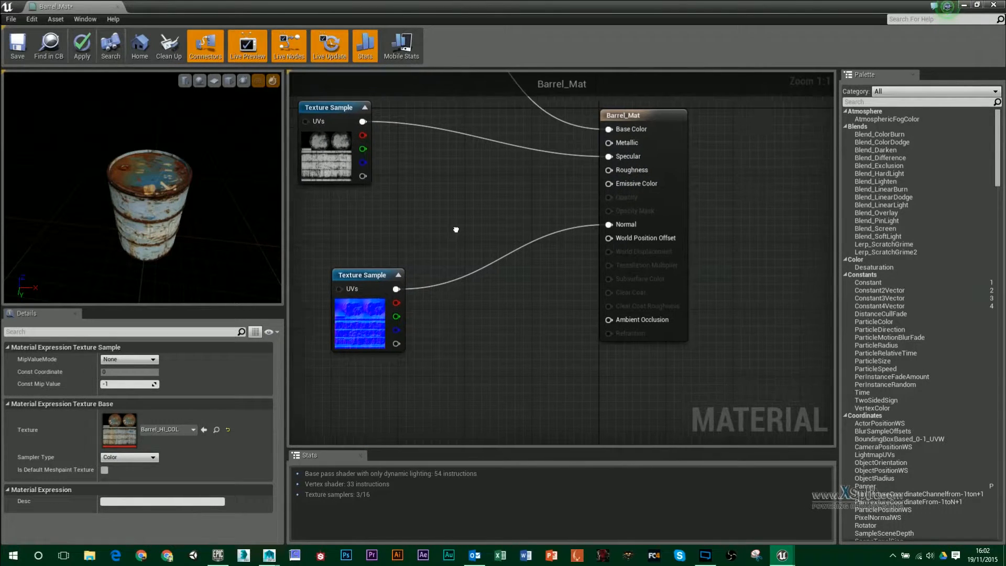
{"action": "left_click_drag", "start_coordinate": [362, 279], "coordinate": [335, 261]}
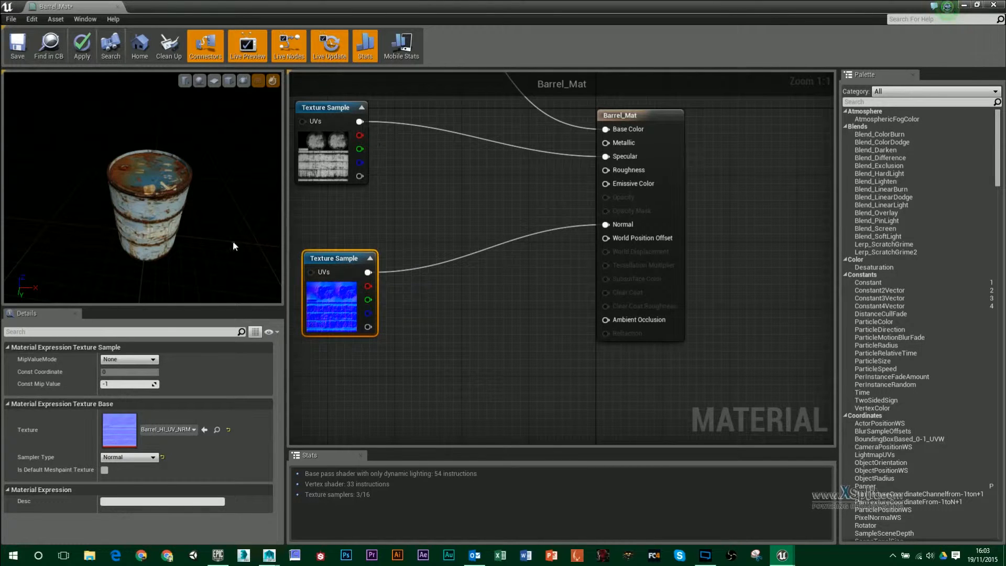
Step: Add a Multiply node between the normal map Texture Sample and the Normal input, and align the texture node under the specular one
{"action": "right_click_drag", "start_coordinate": [233, 240], "coordinate": [232, 199]}
{"action": "left_click_drag", "start_coordinate": [232, 241], "coordinate": [207, 174]}
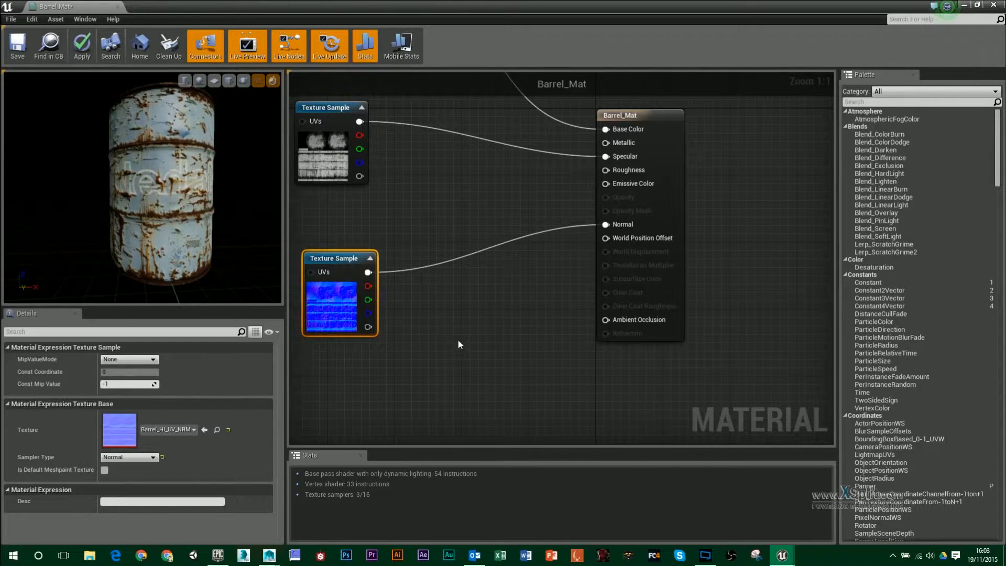
{"action": "left_click", "coordinate": [473, 315]}
{"action": "left_click", "coordinate": [477, 317]}
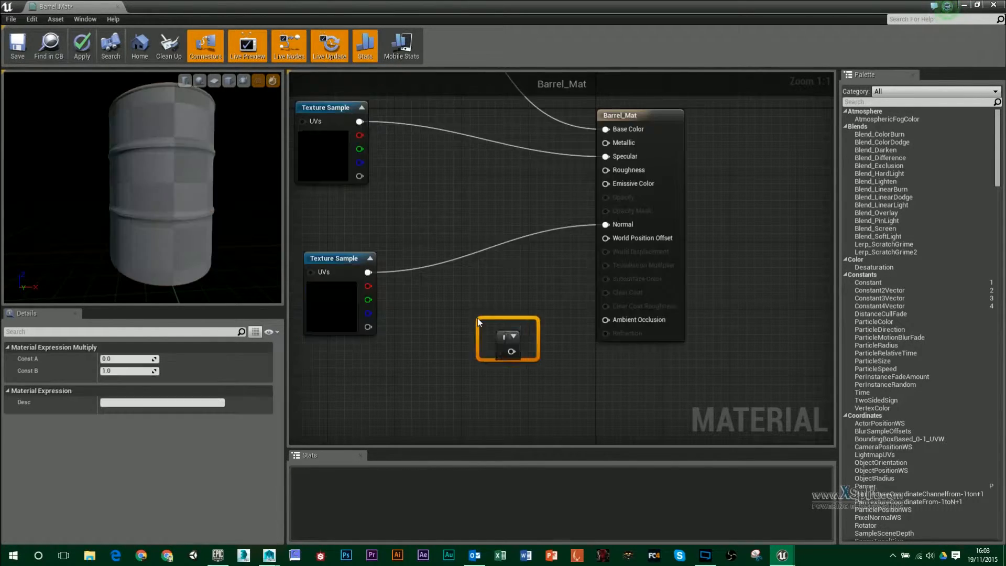
{"action": "left_click_drag", "start_coordinate": [499, 331], "coordinate": [467, 258]}
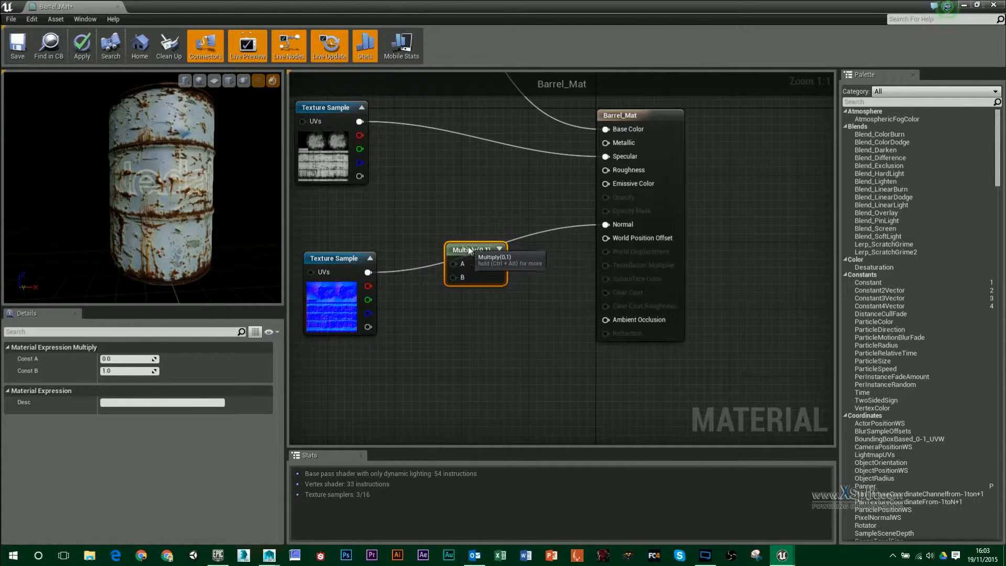
{"action": "left_click_drag", "start_coordinate": [351, 254], "coordinate": [338, 271]}
{"action": "mouse_move", "coordinate": [479, 251]}
{"action": "left_mouse_down"}
{"action": "mouse_move", "coordinate": [446, 262]}
{"action": "mouse_move", "coordinate": [469, 267]}
{"action": "left_mouse_up"}
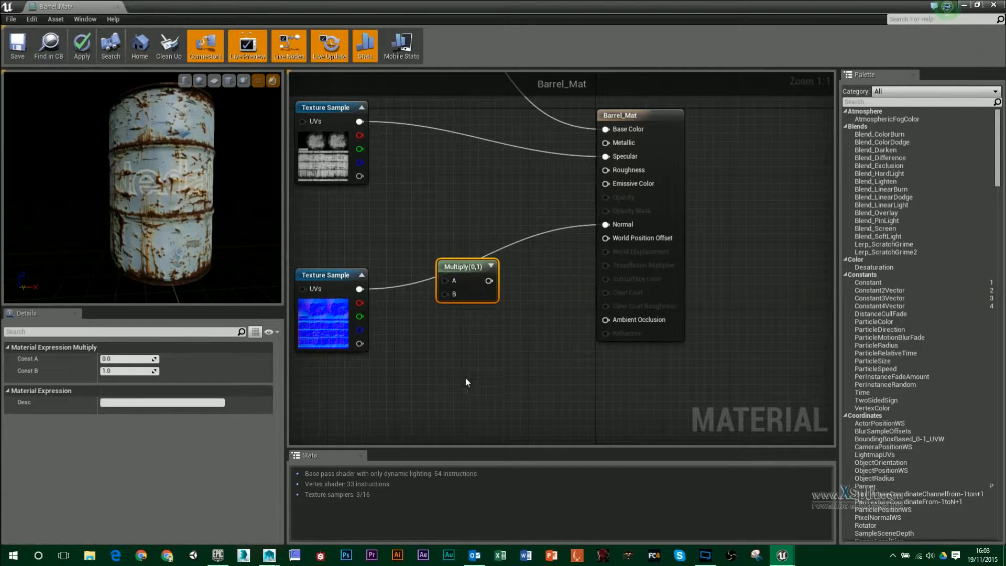
Step: Add a Constant3Vector node below the Multiply node and arrange both beside the normal map Texture Sample
{"action": "key", "text": "3"}
{"action": "left_click", "coordinate": [444, 375]}
{"action": "left_click_drag", "start_coordinate": [467, 380], "coordinate": [450, 365]}
{"action": "left_click", "coordinate": [465, 268]}
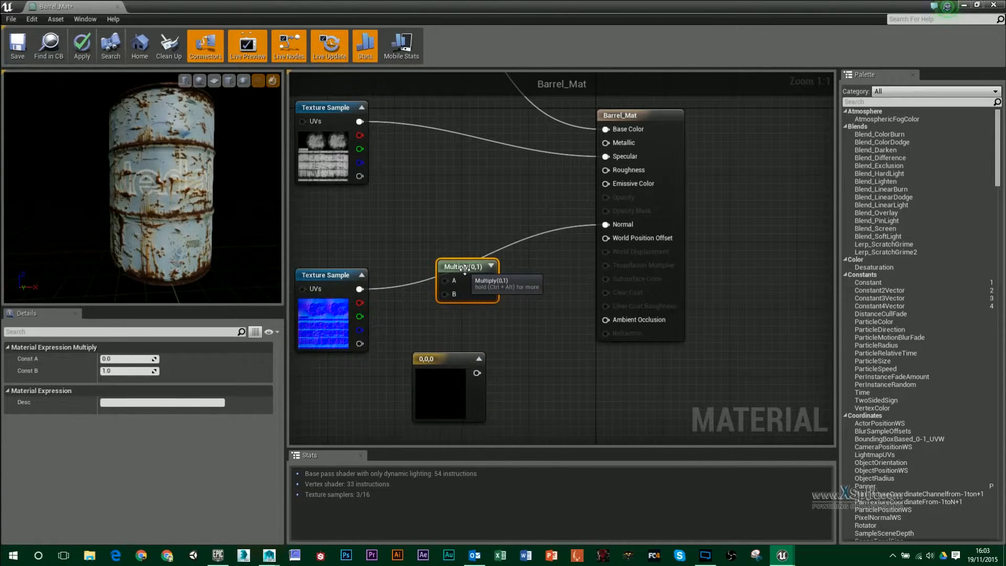
{"action": "left_click", "coordinate": [450, 361]}
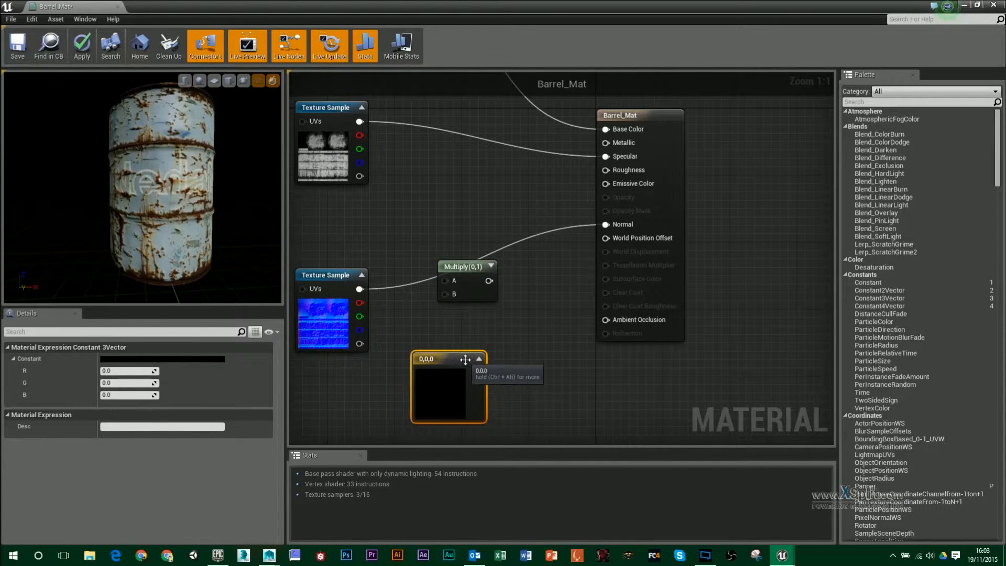
{"action": "left_click_drag", "start_coordinate": [460, 262], "coordinate": [467, 244]}
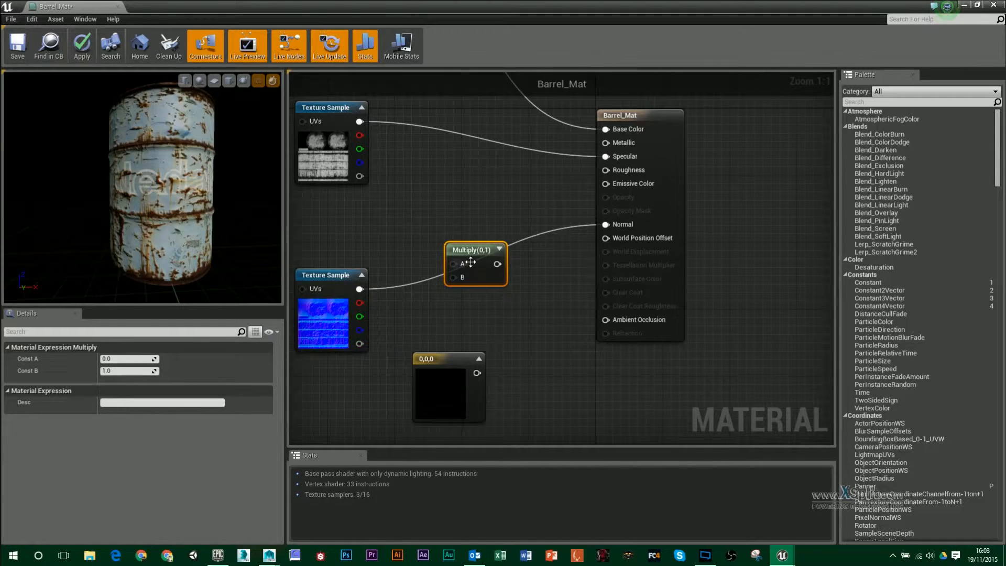
{"action": "left_click_drag", "start_coordinate": [440, 377], "coordinate": [413, 369]}
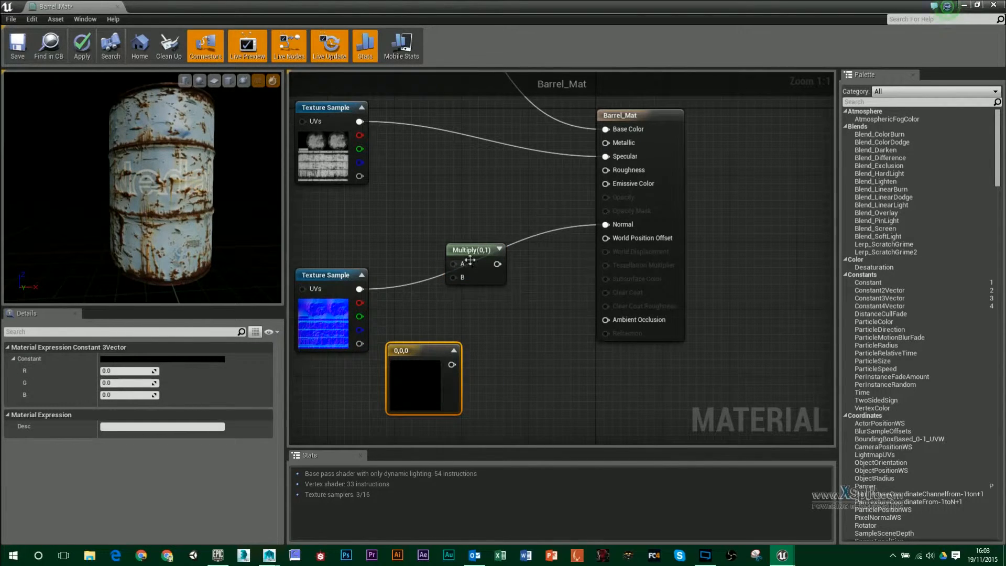
{"action": "left_click_drag", "start_coordinate": [470, 260], "coordinate": [462, 269]}
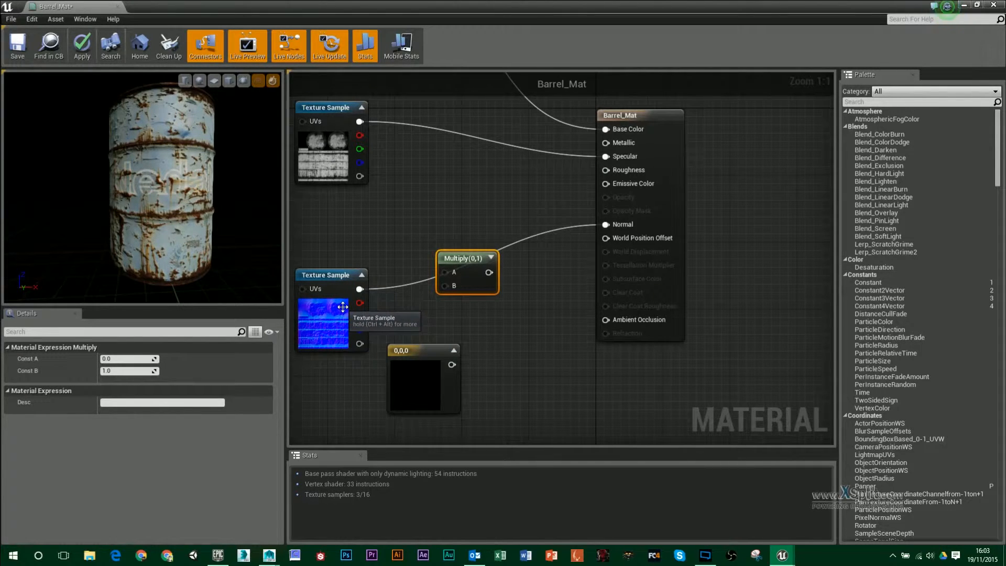
{"action": "mouse_move", "coordinate": [467, 263]}
{"action": "left_mouse_down"}
{"action": "mouse_move", "coordinate": [468, 272]}
{"action": "mouse_move", "coordinate": [454, 264]}
{"action": "left_mouse_up"}
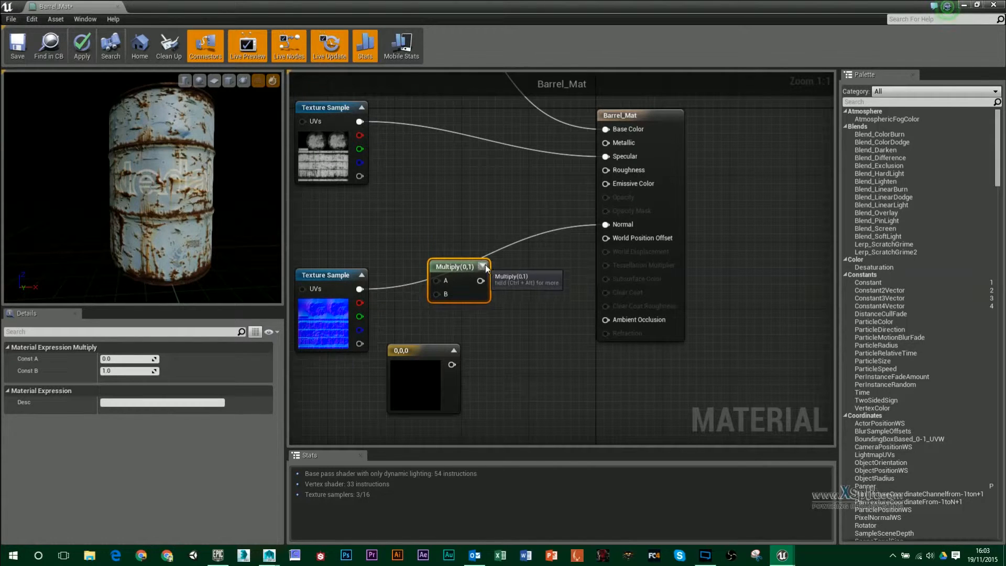
Step: Expand the Multiply node's preview and connect the normal map output to its A input and the constant vector to B
{"action": "left_click", "coordinate": [487, 271]}
{"action": "left_click_drag", "start_coordinate": [446, 320], "coordinate": [495, 287]}
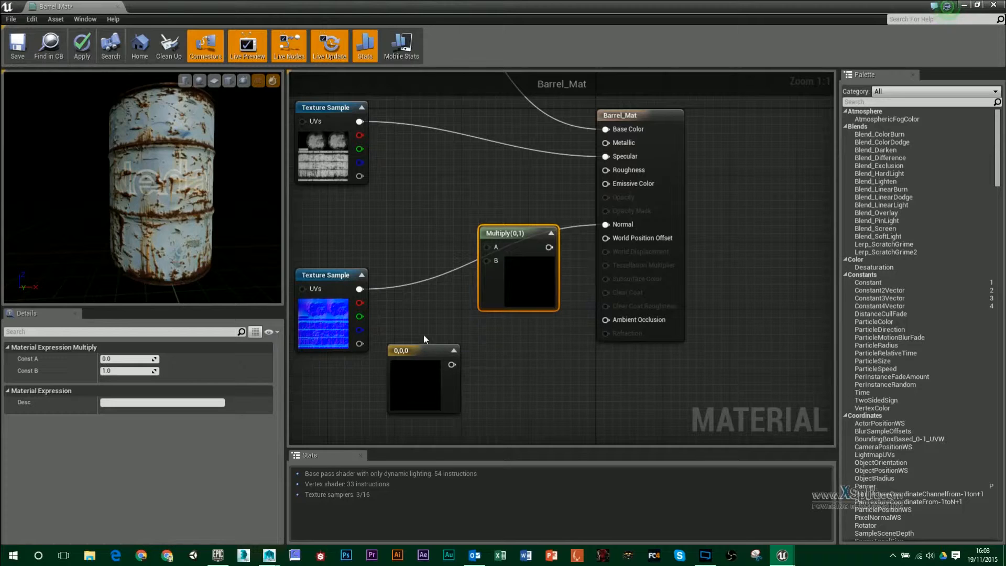
{"action": "left_click_drag", "start_coordinate": [507, 231], "coordinate": [490, 240]}
{"action": "left_click_drag", "start_coordinate": [359, 289], "coordinate": [470, 256]}
{"action": "left_click", "coordinate": [459, 365]}
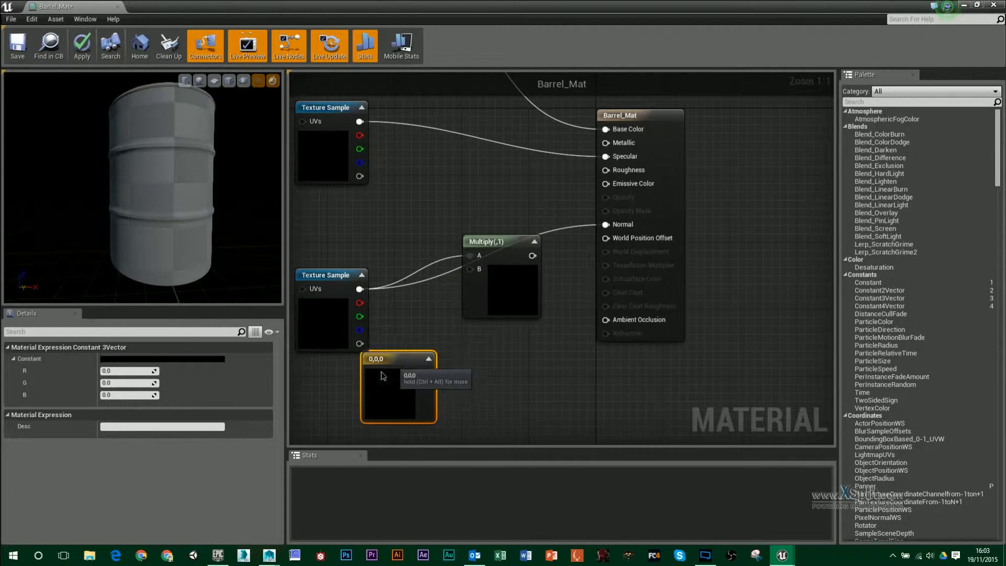
{"action": "left_click_drag", "start_coordinate": [459, 365], "coordinate": [501, 331]}
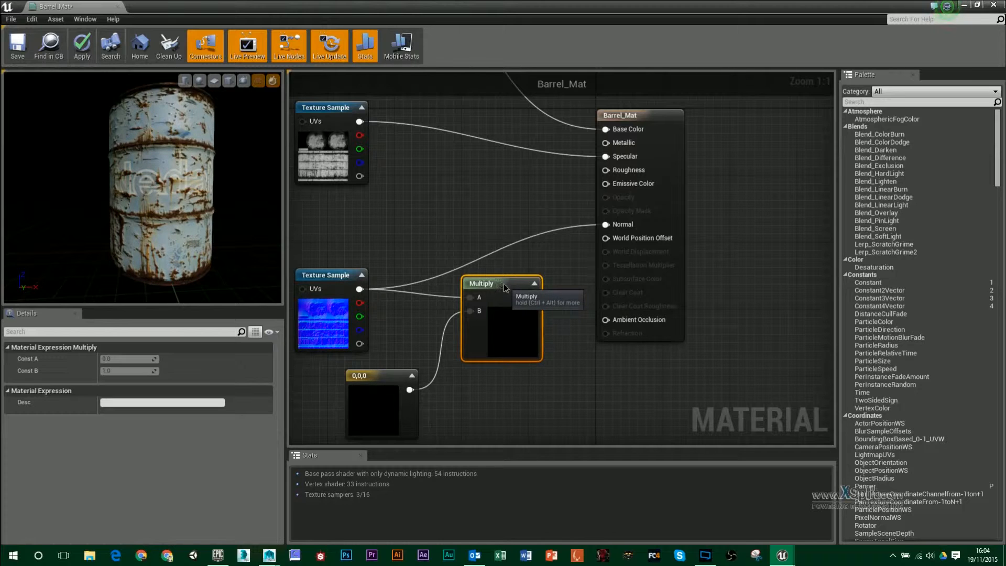
{"action": "mouse_move", "coordinate": [504, 283]}
{"action": "left_mouse_down"}
{"action": "mouse_move", "coordinate": [487, 274]}
{"action": "mouse_move", "coordinate": [495, 300]}
{"action": "left_mouse_up"}
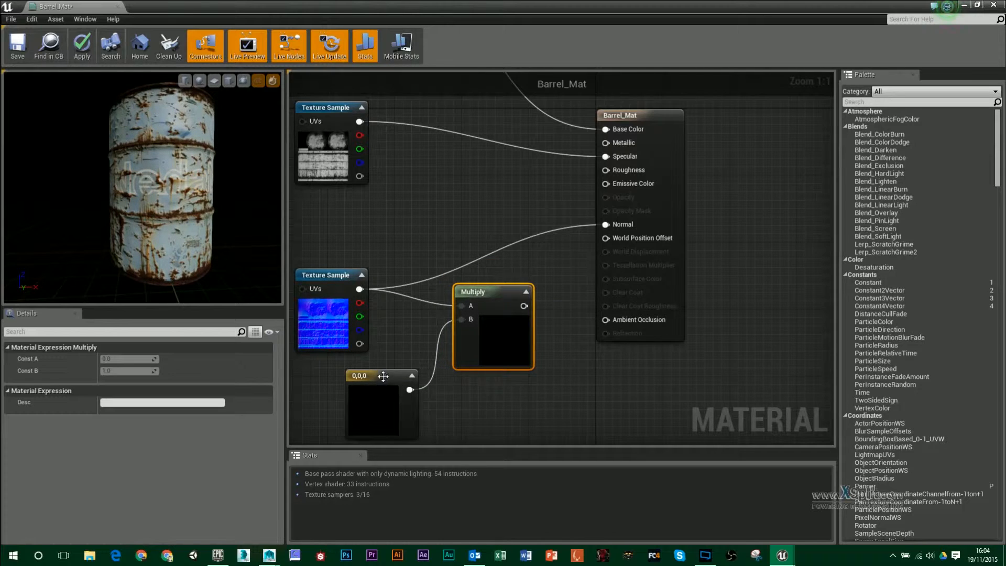
{"action": "left_click_drag", "start_coordinate": [383, 376], "coordinate": [370, 377]}
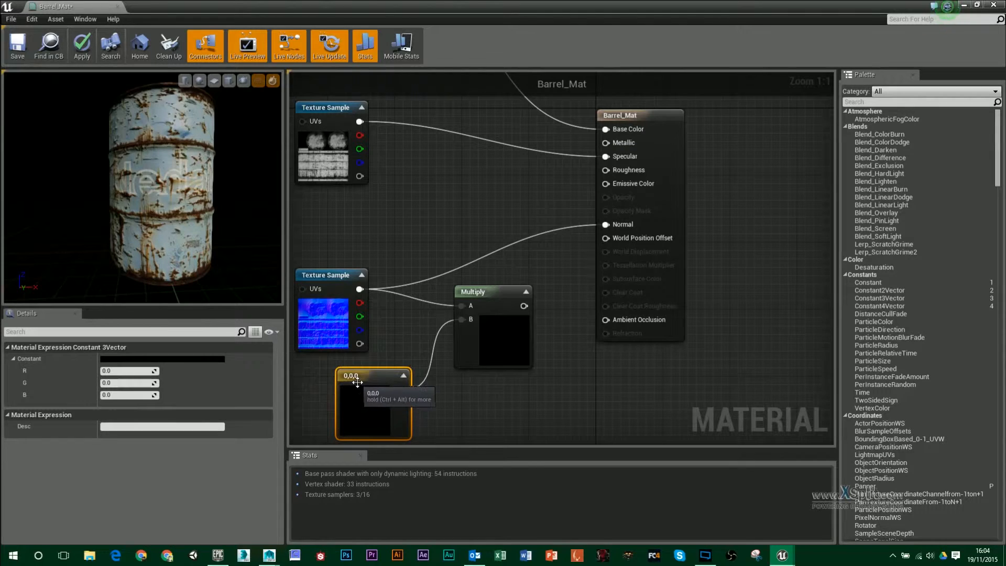
Step: Set the constant vector's B value to 1 and move the normal map Texture Sample closer to the Multiply node
{"action": "left_click", "coordinate": [126, 395]}
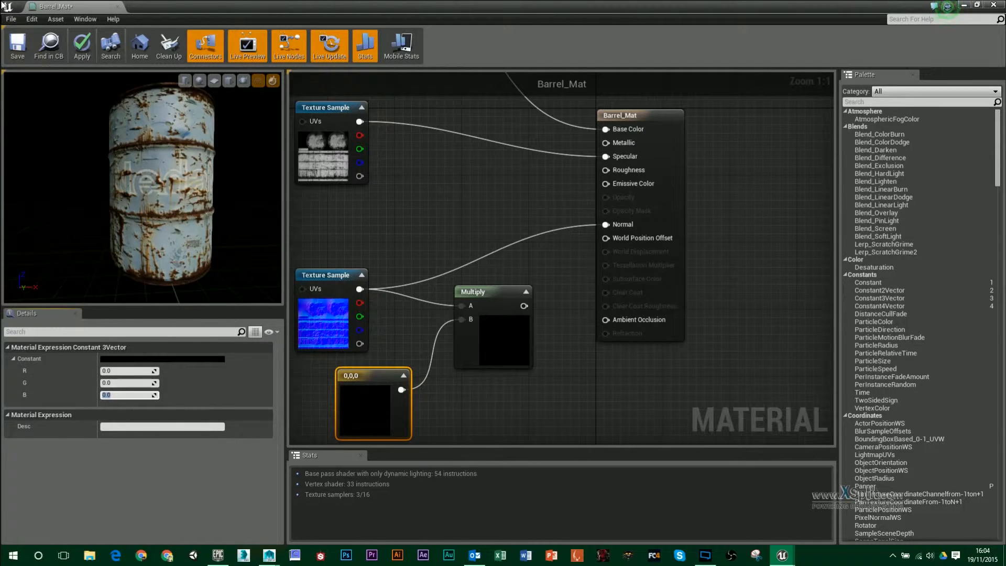
{"action": "type", "text": "1"}
{"action": "key", "text": "Return"}
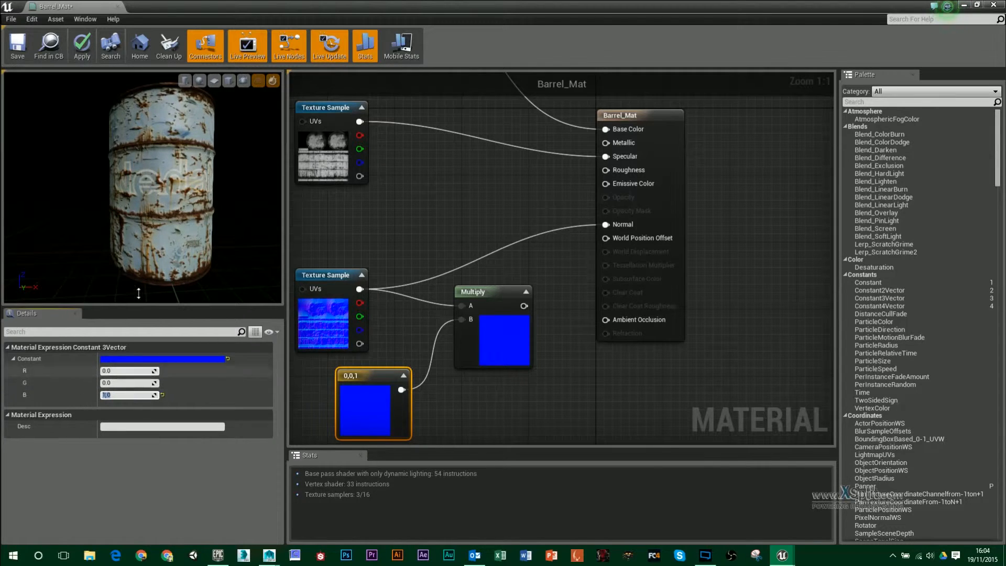
{"action": "mouse_move", "coordinate": [139, 273]}
{"action": "right_mouse_down"}
{"action": "mouse_move", "coordinate": [140, 157]}
{"action": "mouse_move", "coordinate": [140, 275]}
{"action": "right_mouse_up"}
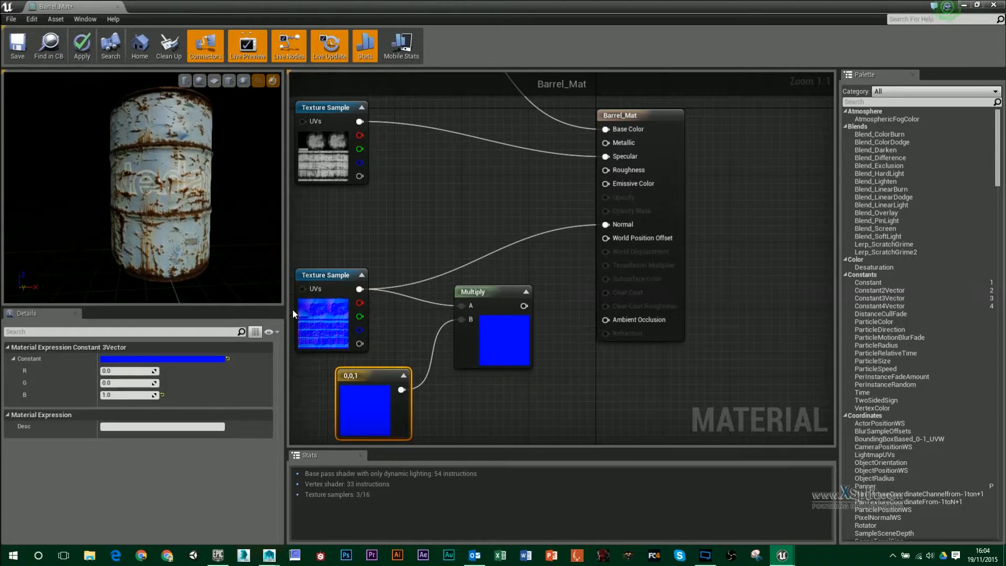
{"action": "left_click_drag", "start_coordinate": [318, 270], "coordinate": [344, 255]}
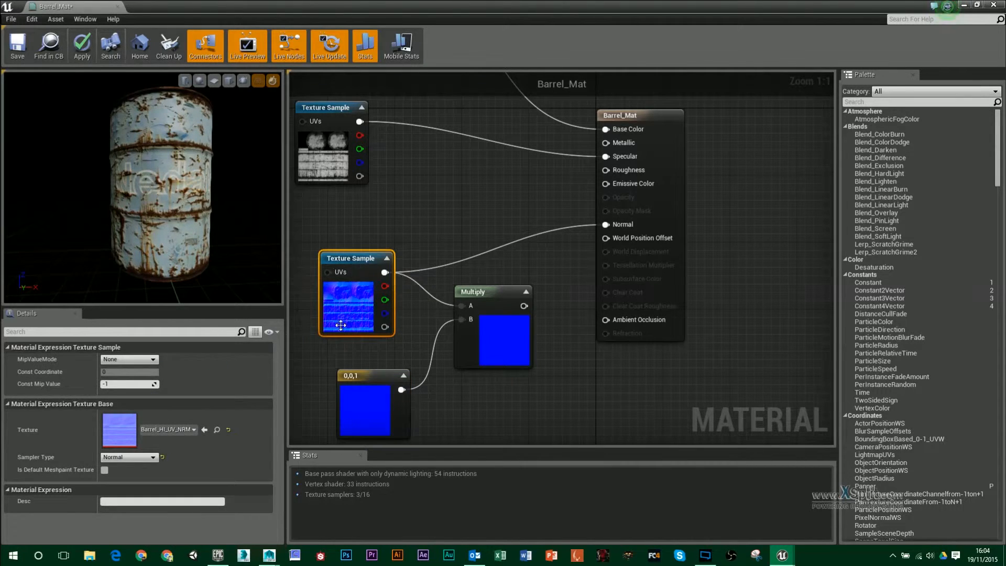
Step: Set the R and G values of the constant vector feeding the Multiply node to 10
{"action": "left_click", "coordinate": [384, 381]}
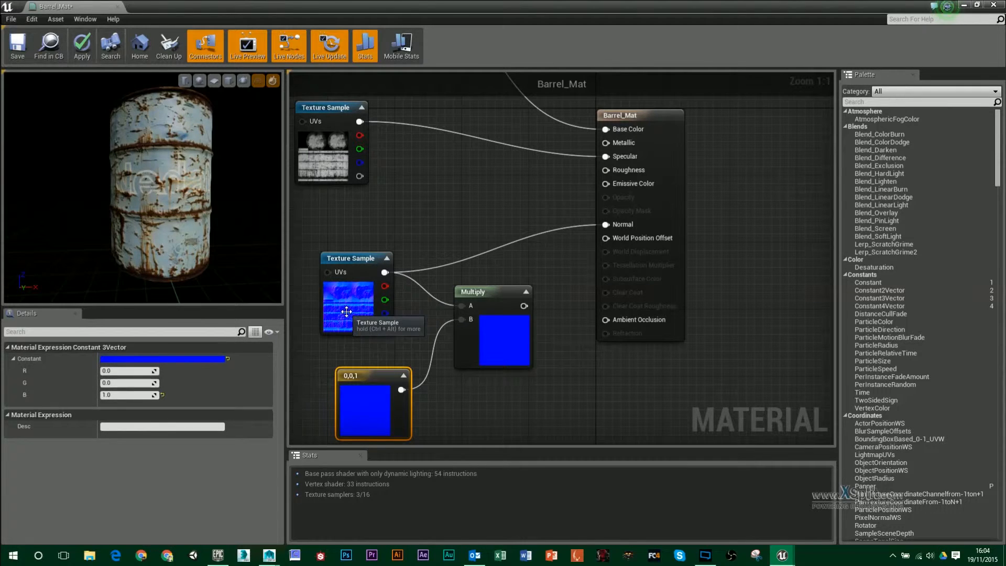
{"action": "left_click", "coordinate": [126, 371]}
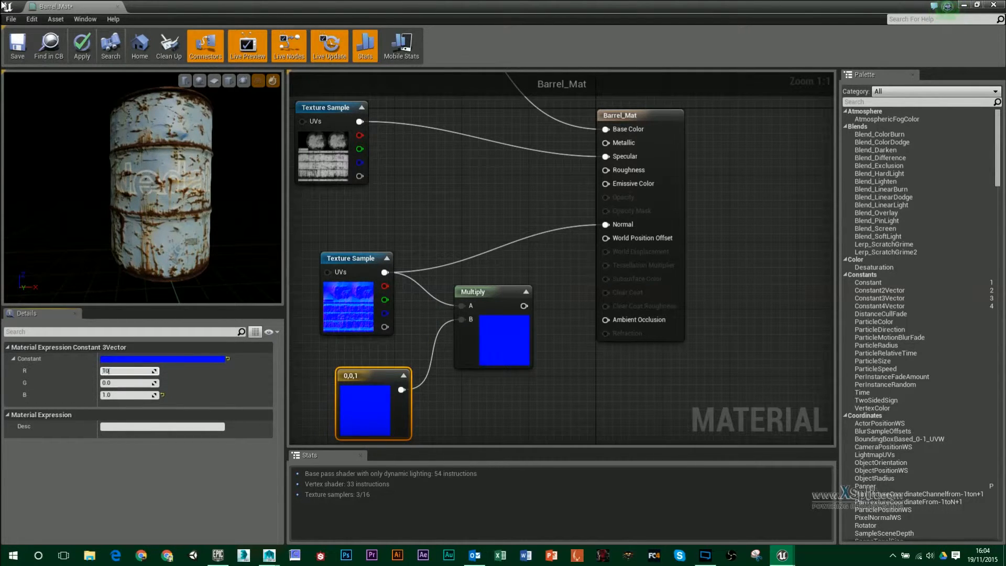
{"action": "key", "text": "Tab"}
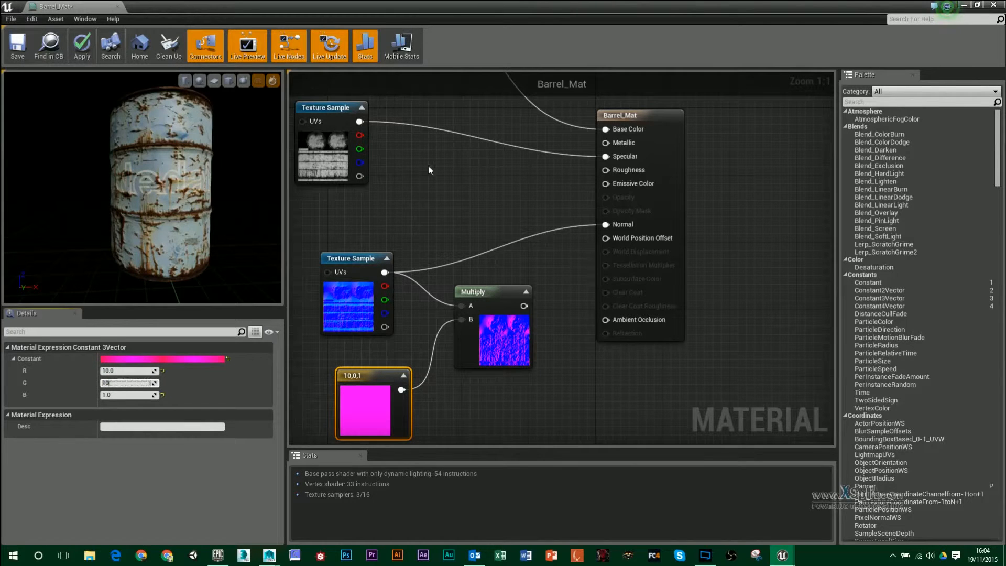
{"action": "type", "text": "10"}
Step: Connect the Multiply output to the Normal input of Barrel_Mat and inspect the barrel's surface relief in the preview
{"action": "left_click_drag", "start_coordinate": [497, 328], "coordinate": [513, 311]}
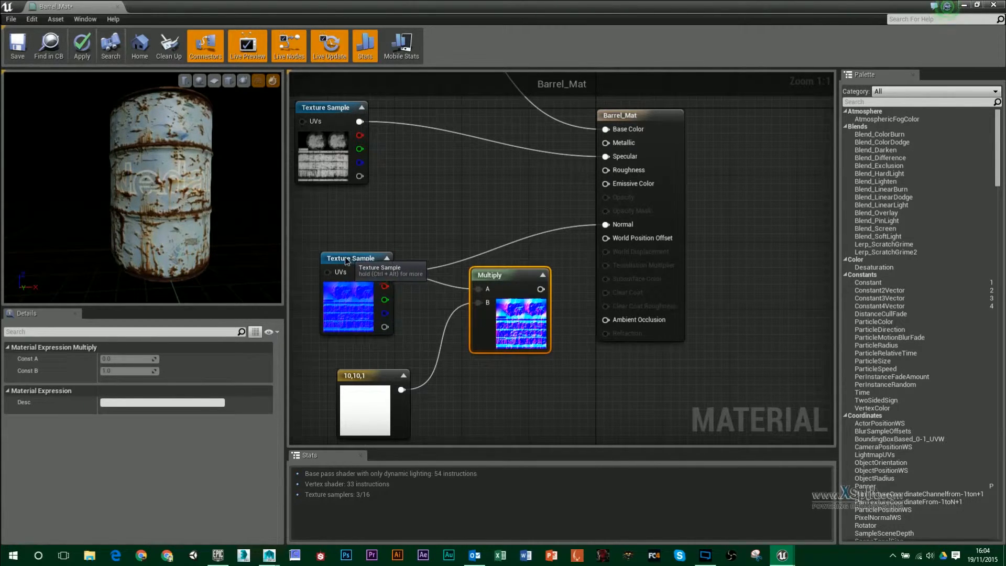
{"action": "left_click_drag", "start_coordinate": [345, 256], "coordinate": [336, 256]}
{"action": "right_click_drag", "start_coordinate": [141, 186], "coordinate": [142, 157]}
{"action": "left_click_drag", "start_coordinate": [142, 187], "coordinate": [167, 173]}
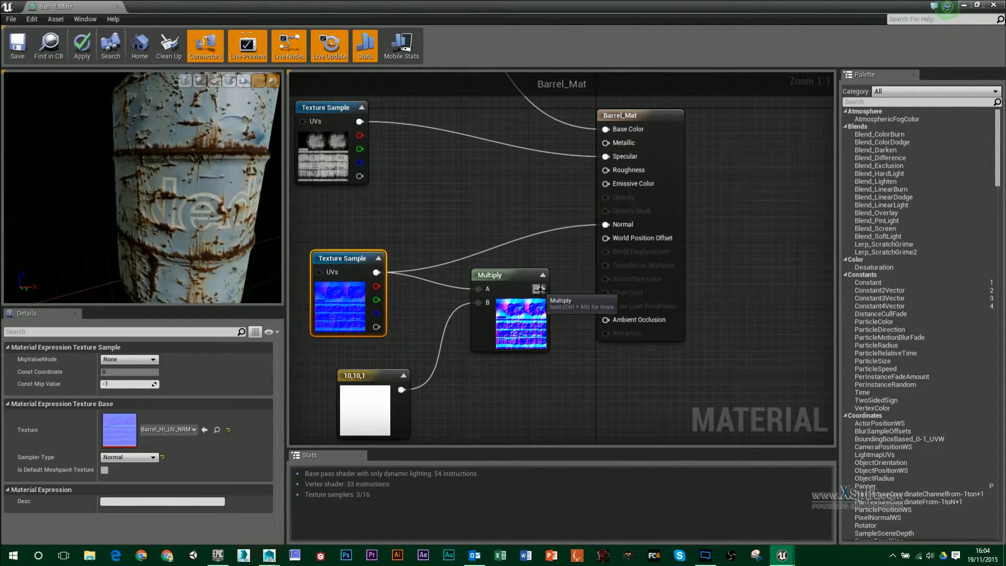
{"action": "left_click_drag", "start_coordinate": [541, 289], "coordinate": [519, 289]}
{"action": "left_click_drag", "start_coordinate": [565, 252], "coordinate": [606, 224]}
{"action": "left_click_drag", "start_coordinate": [212, 209], "coordinate": [173, 186]}
{"action": "mouse_move", "coordinate": [142, 187]}
{"action": "right_mouse_down"}
{"action": "mouse_move", "coordinate": [142, 230]}
{"action": "mouse_move", "coordinate": [142, 187]}
{"action": "right_mouse_up"}
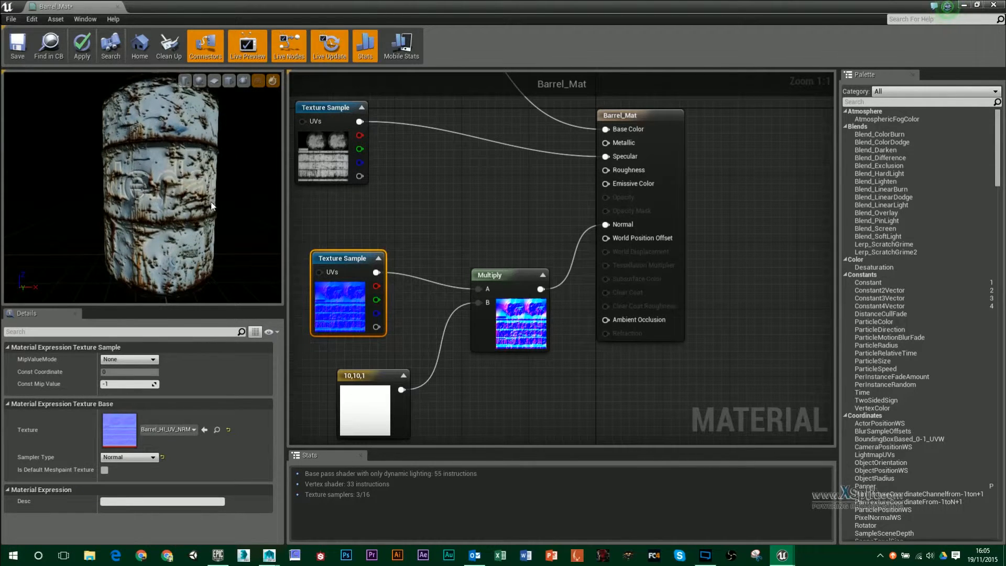
Step: Reduce the constant vector's R and G values to 2 and check the normal strength on the preview barrel
{"action": "left_click", "coordinate": [522, 296]}
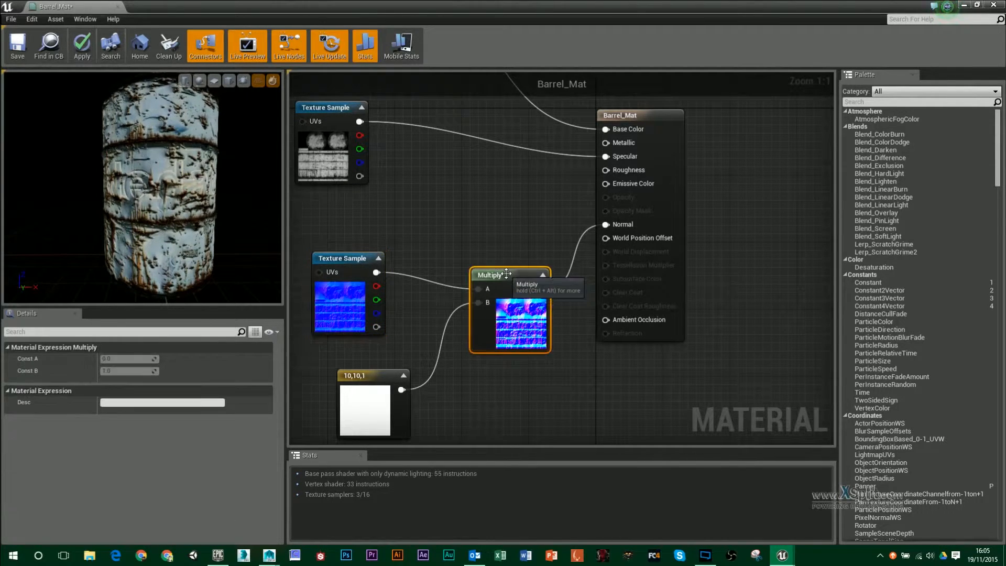
{"action": "left_click", "coordinate": [373, 374]}
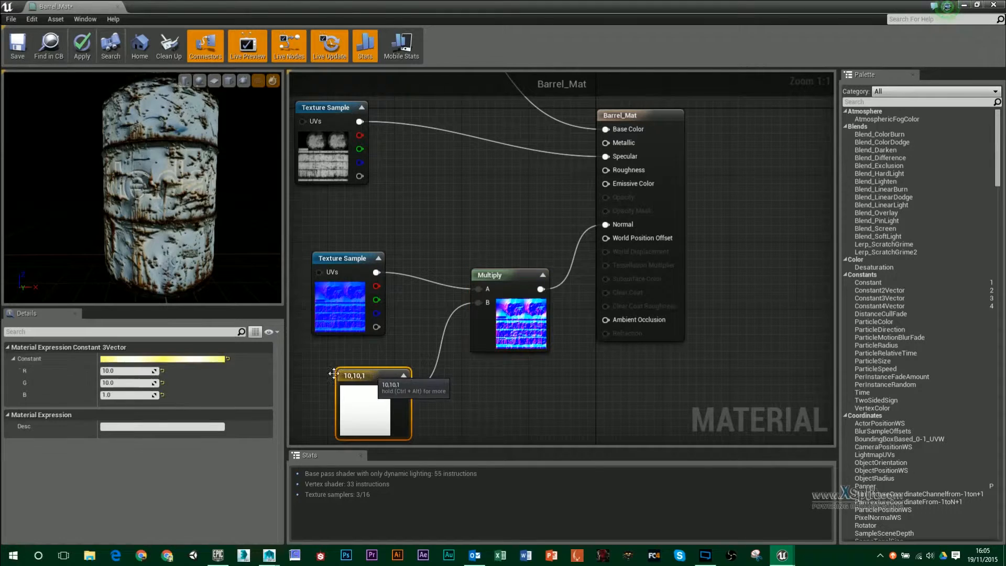
{"action": "left_click", "coordinate": [127, 370]}
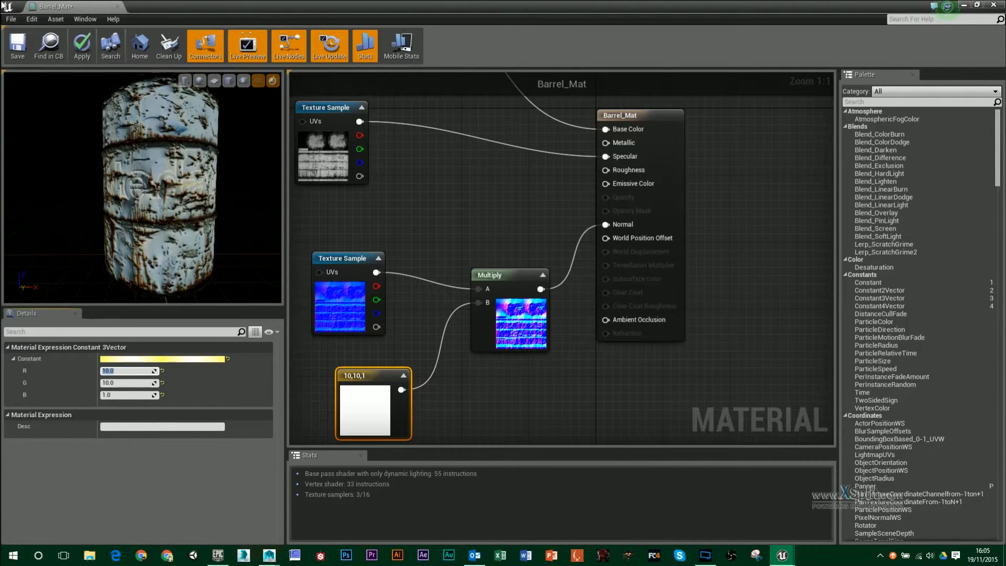
{"action": "type", "text": "2"}
{"action": "key", "text": "Tab"}
{"action": "type", "text": "2"}
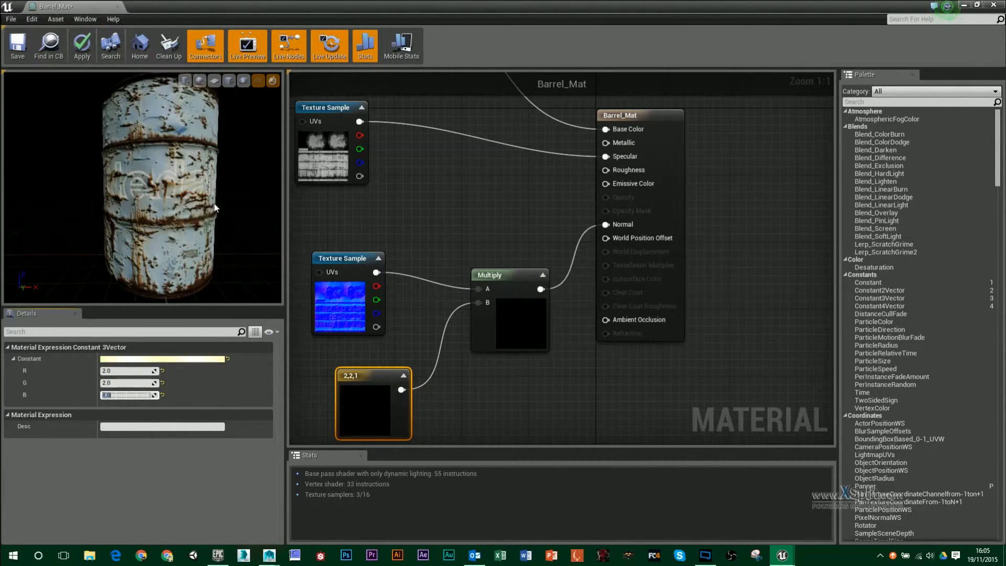
{"action": "key", "text": "Return"}
{"action": "left_click_drag", "start_coordinate": [141, 187], "coordinate": [140, 210]}
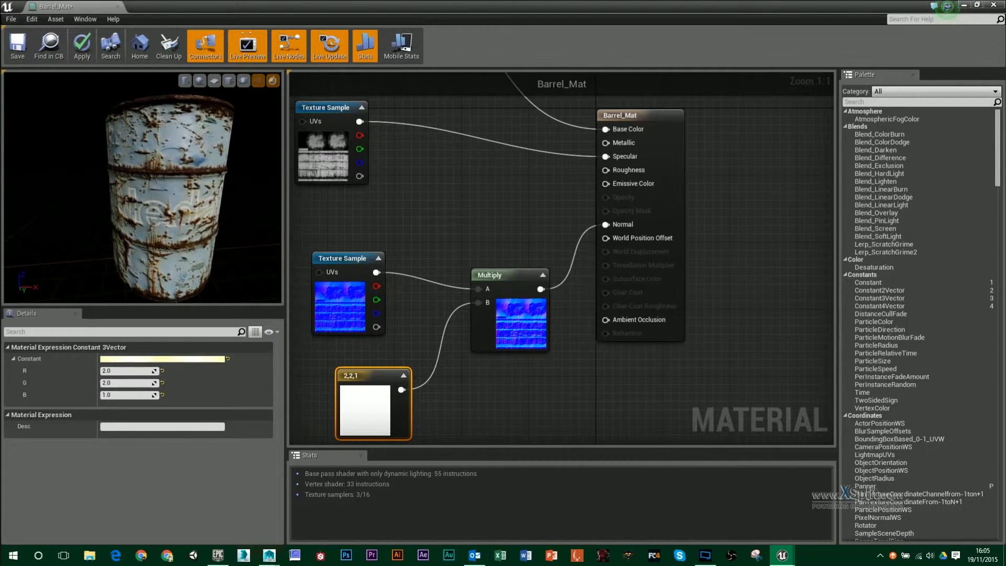
Step: Set the constant vector's R and G values to 0.5 to soften the normal map
{"action": "left_click", "coordinate": [126, 370]}
{"action": "type", "text": ".5"}
{"action": "key", "text": "Tab"}
{"action": "type", "text": ".5"}
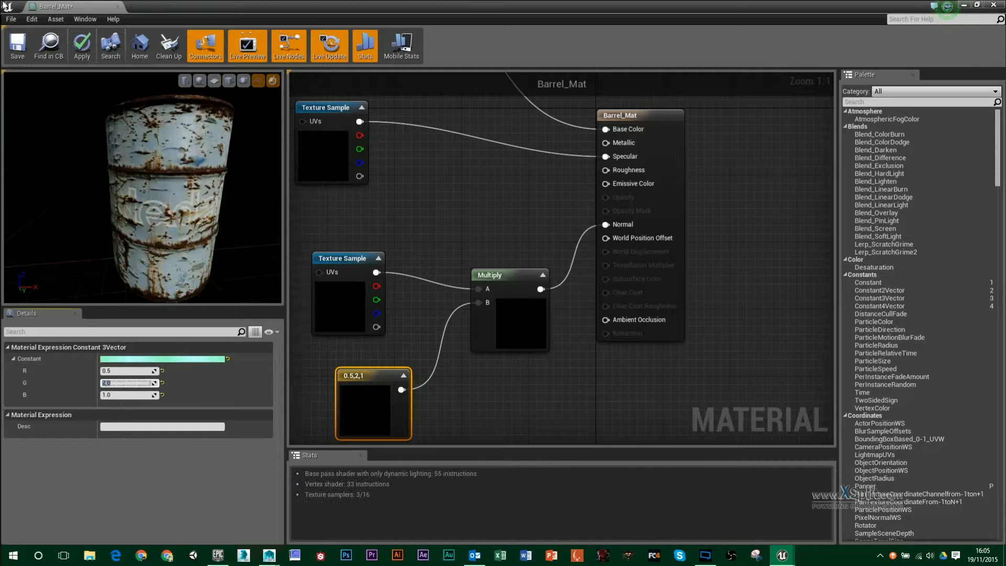
{"action": "key", "text": "Tab"}
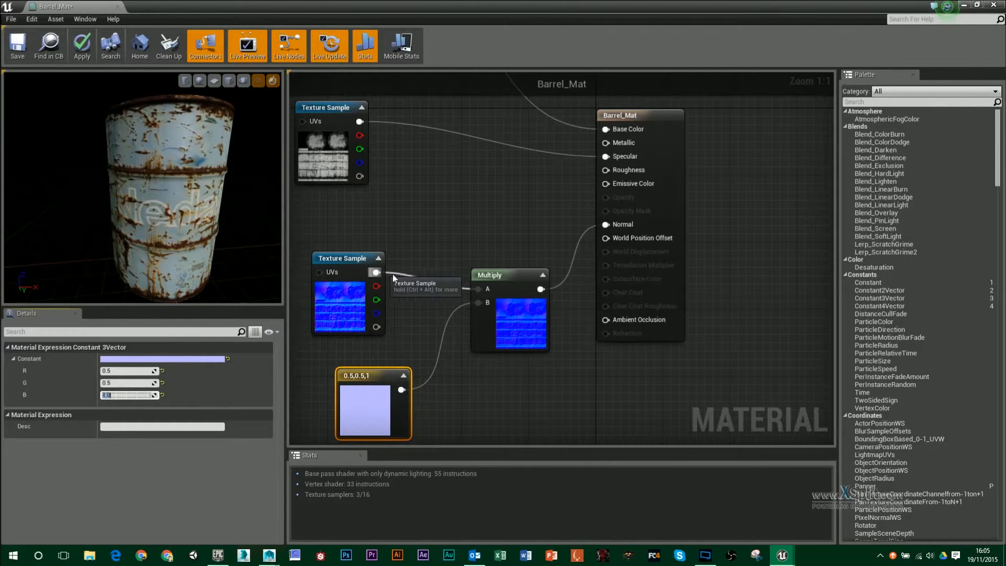
Step: Add a Multiply node and a Constant3Vector node between the colour Texture Sample and the Barrel_Mat node
{"action": "right_click_drag", "start_coordinate": [464, 227], "coordinate": [499, 374]}
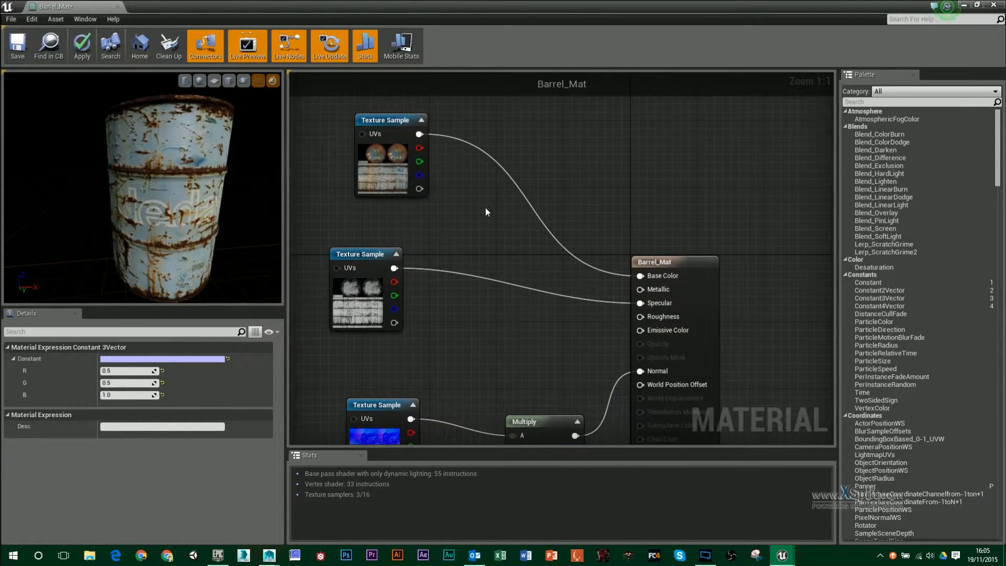
{"action": "right_click_drag", "start_coordinate": [485, 208], "coordinate": [451, 269]}
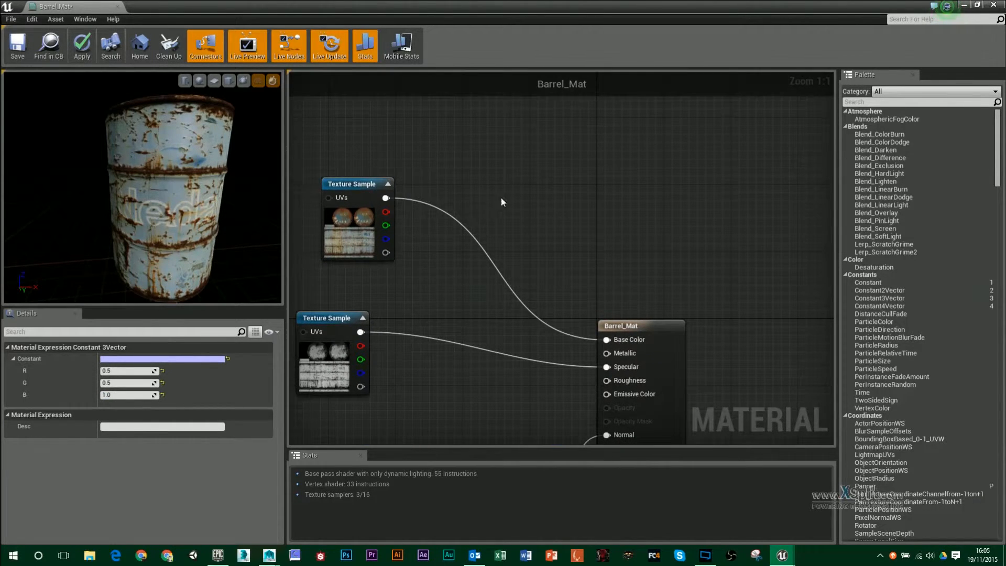
{"action": "key", "text": "m"}
{"action": "left_click", "coordinate": [504, 170]}
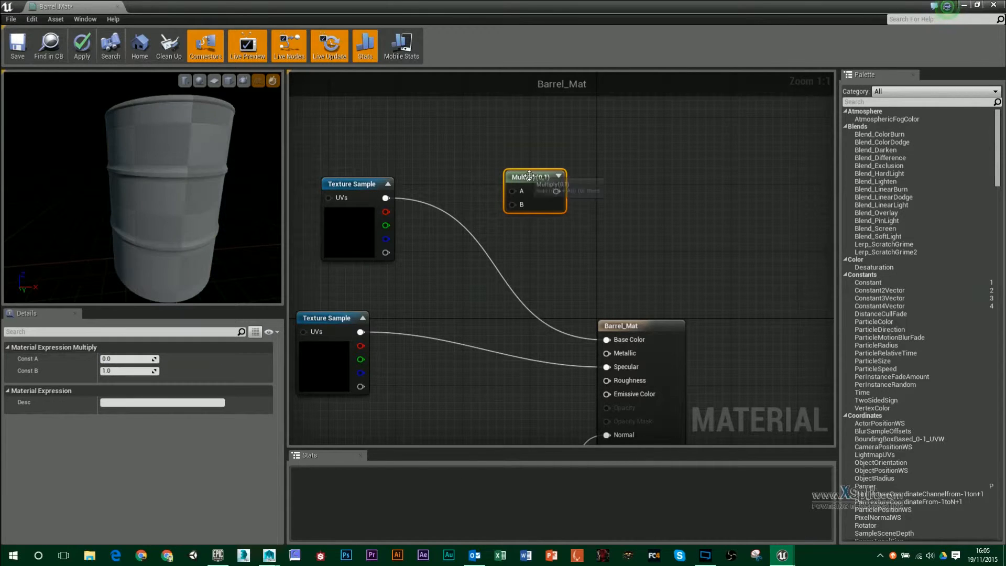
{"action": "left_click_drag", "start_coordinate": [532, 175], "coordinate": [510, 159]}
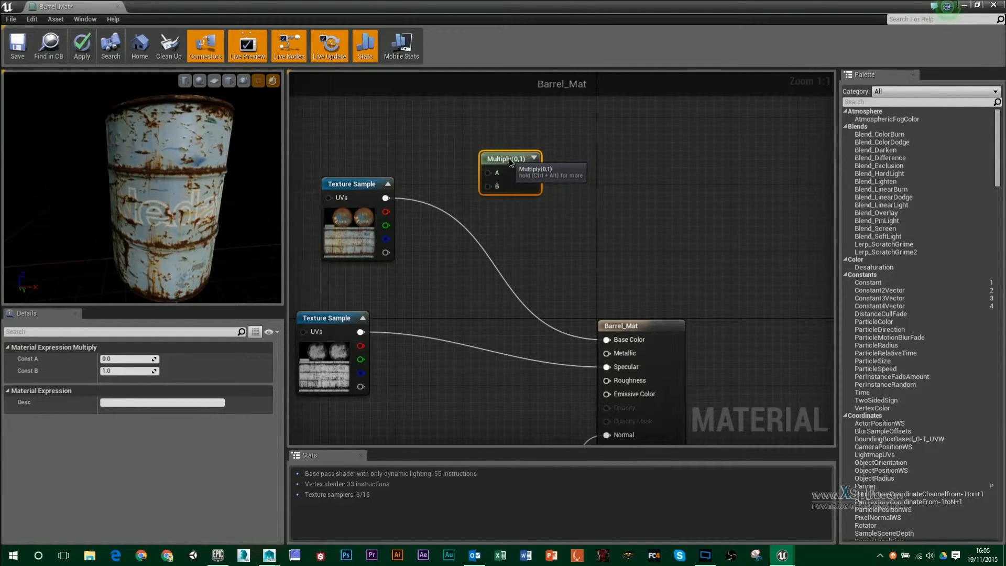
{"action": "key", "text": "3"}
{"action": "left_click", "coordinate": [496, 239]}
{"action": "left_click_drag", "start_coordinate": [504, 243], "coordinate": [471, 242]}
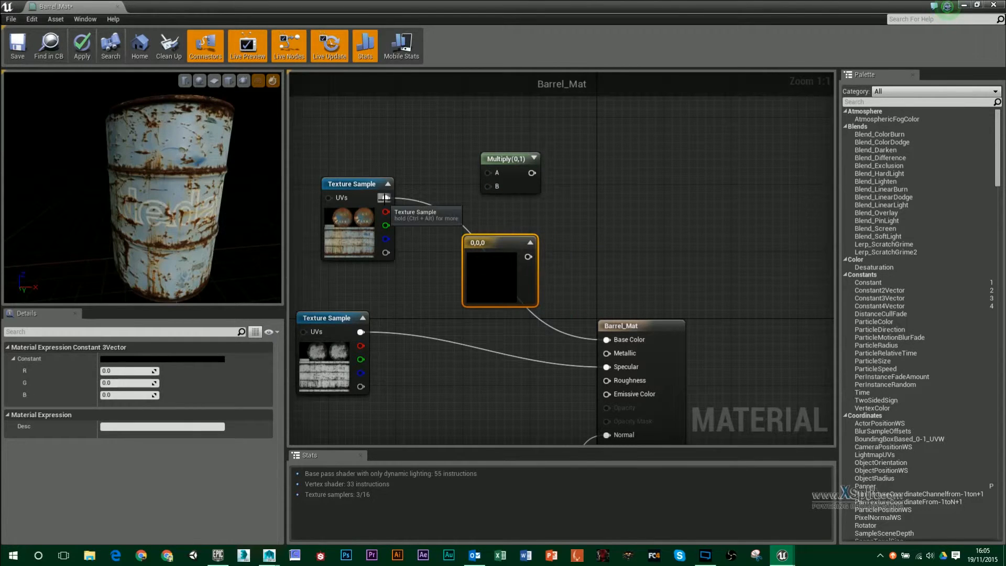
Step: Connect the colour texture to the new Multiply node's A input and its constant vector to B, and reposition the colour Texture Sample
{"action": "left_click_drag", "start_coordinate": [386, 197], "coordinate": [487, 172]}
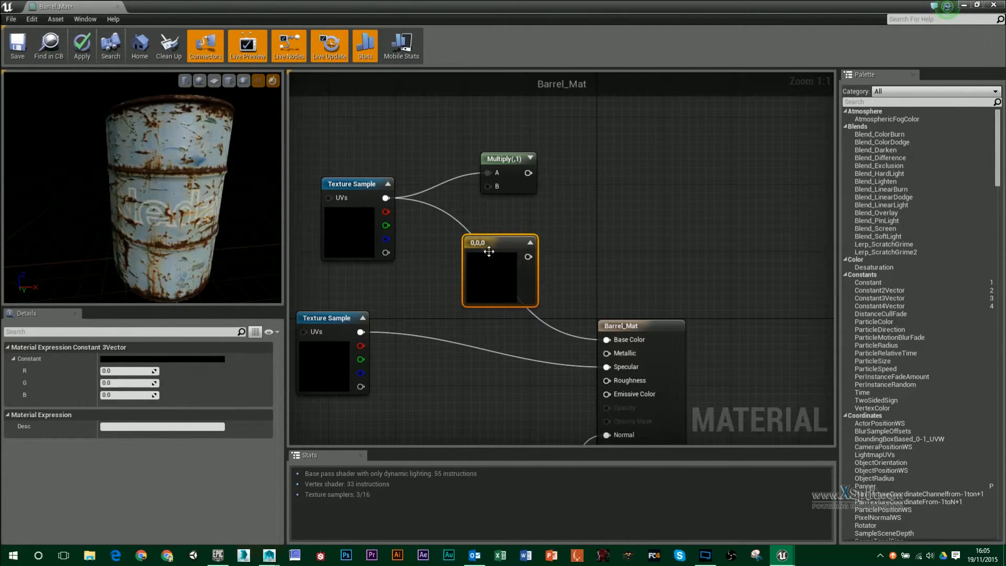
{"action": "left_click_drag", "start_coordinate": [527, 257], "coordinate": [488, 187]}
{"action": "left_click_drag", "start_coordinate": [393, 183], "coordinate": [434, 175]}
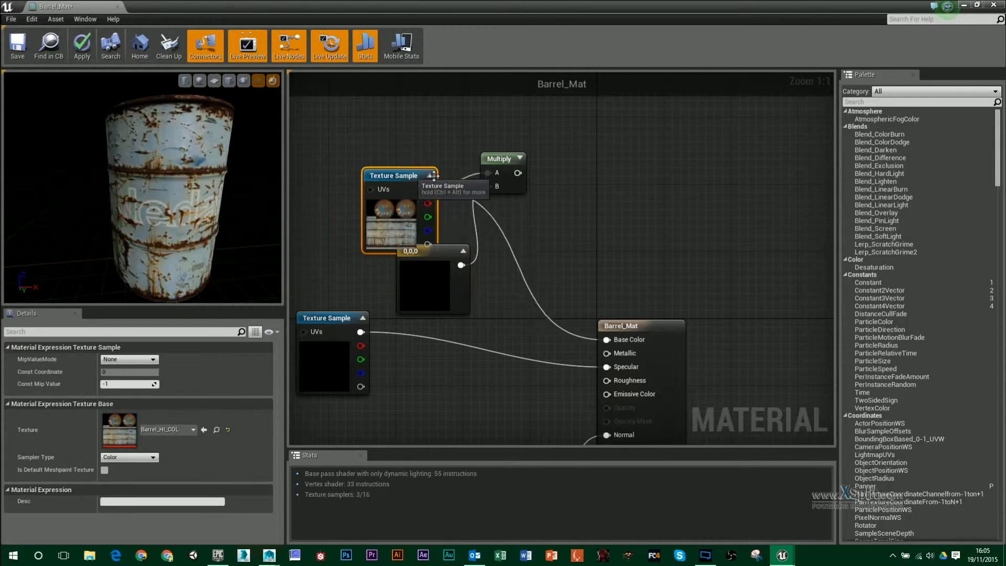
Step: Place the new constant vector below the colour Texture Sample, expand the Multiply node's preview and shift that node closer to Barrel_Mat
{"action": "left_click_drag", "start_coordinate": [433, 227], "coordinate": [389, 225]}
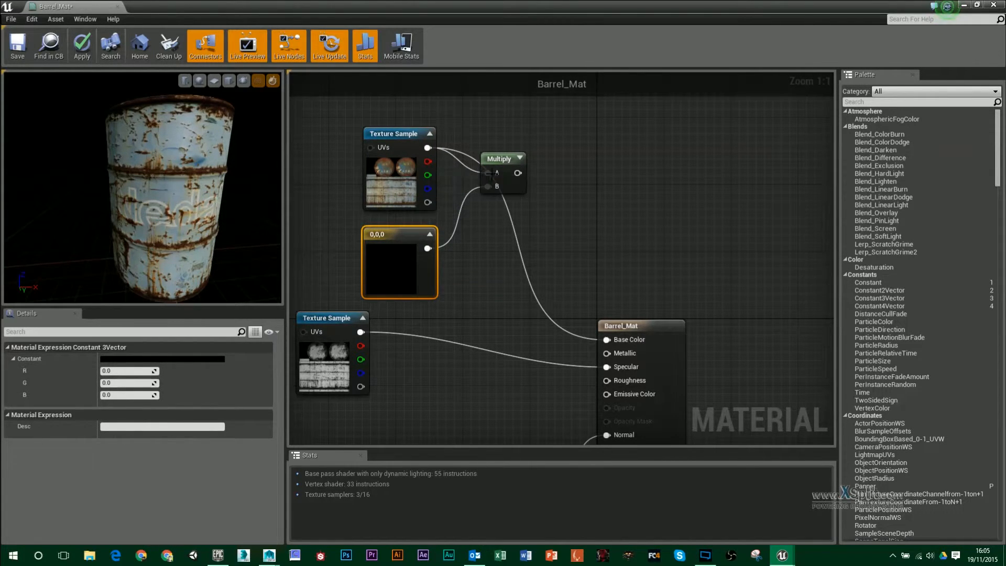
{"action": "left_click", "coordinate": [509, 161]}
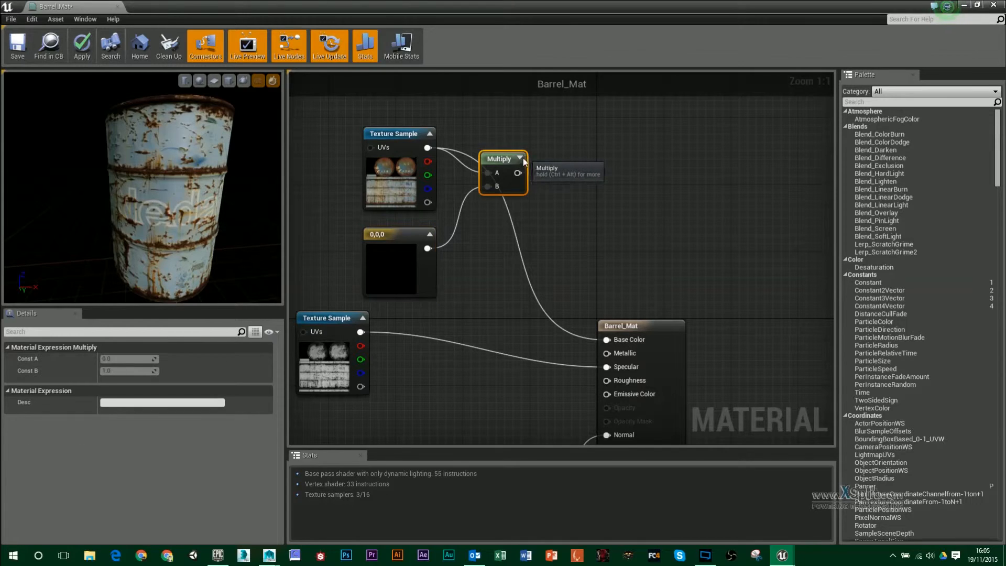
{"action": "left_click", "coordinate": [520, 157]}
{"action": "left_click_drag", "start_coordinate": [523, 160], "coordinate": [538, 157]}
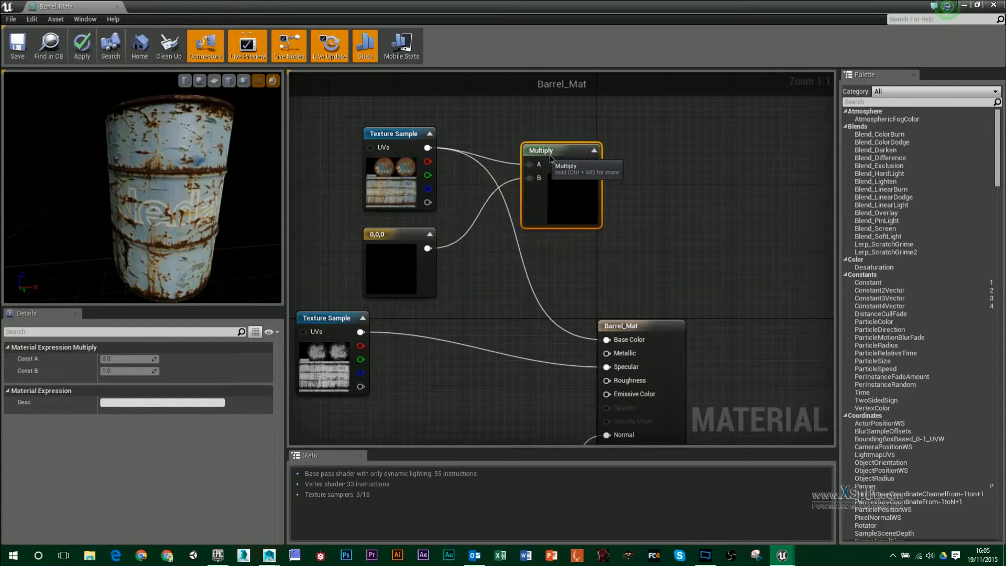
Step: Set the colour constant vector to R 3, G 1, B 1 and connect the Multiply output to Barrel_Mat's Base Color
{"action": "left_click", "coordinate": [370, 262]}
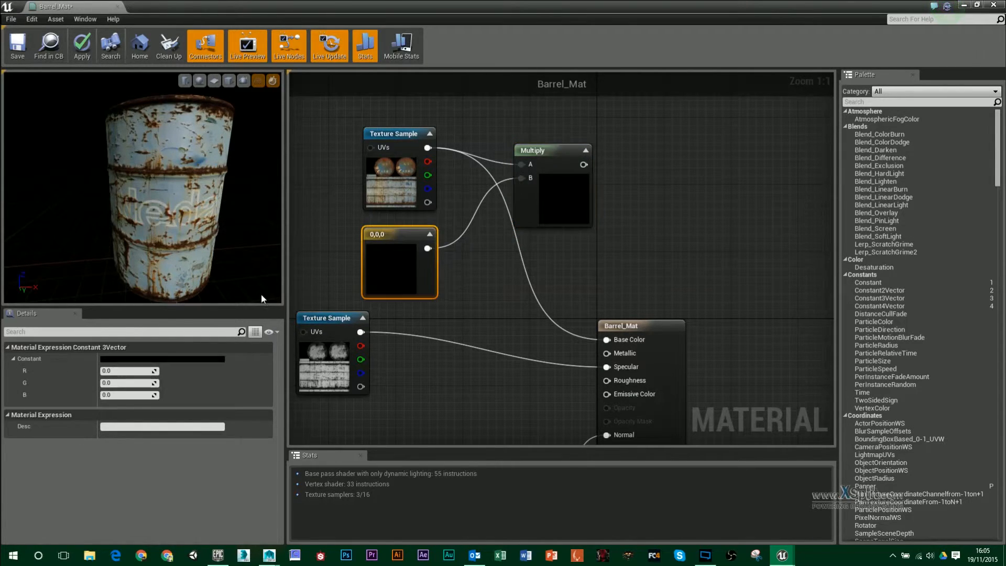
{"action": "left_click", "coordinate": [125, 371]}
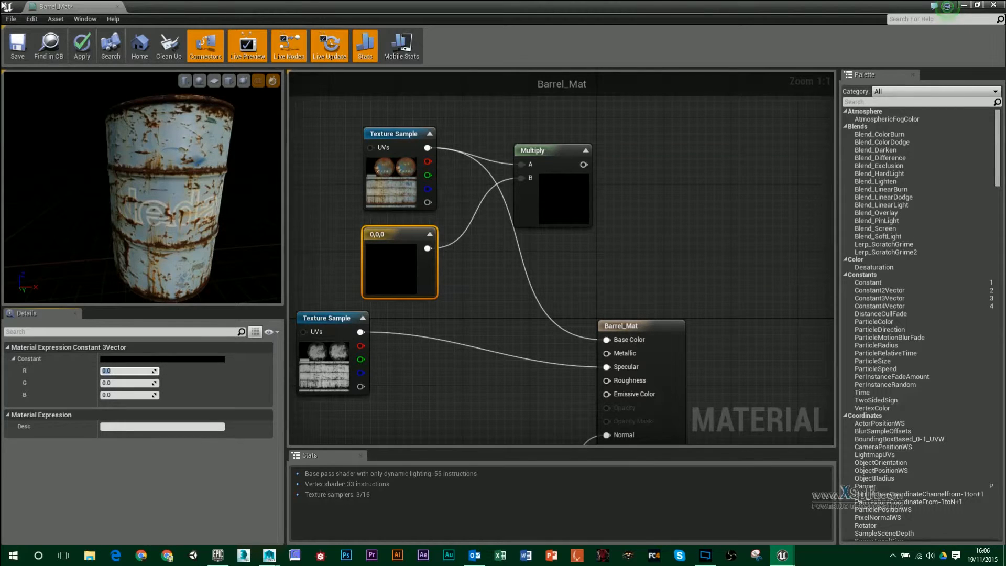
{"action": "type", "text": "3"}
{"action": "key", "text": "Tab"}
{"action": "type", "text": "1"}
{"action": "key", "text": "Tab"}
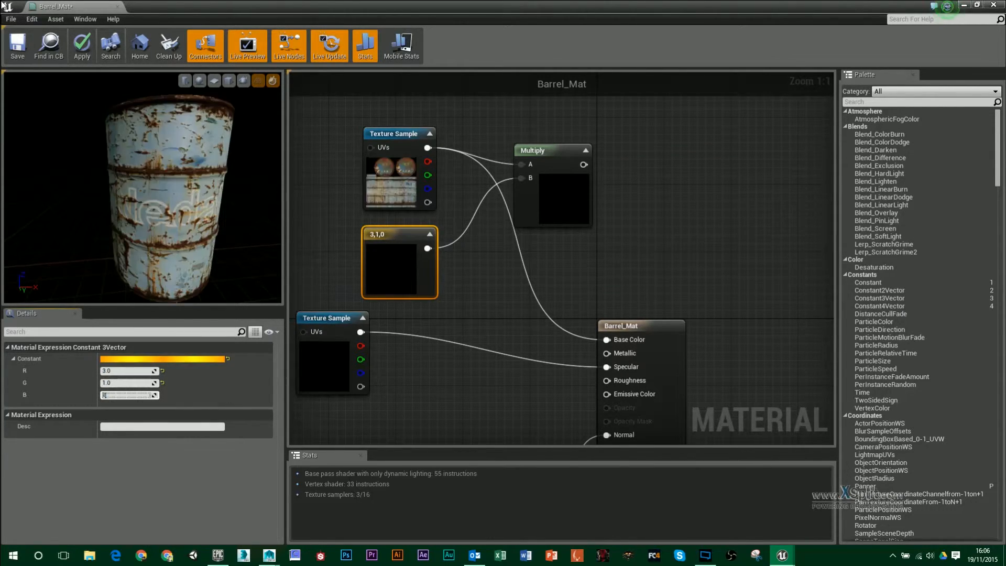
{"action": "type", "text": "1"}
{"action": "key", "text": "Tab"}
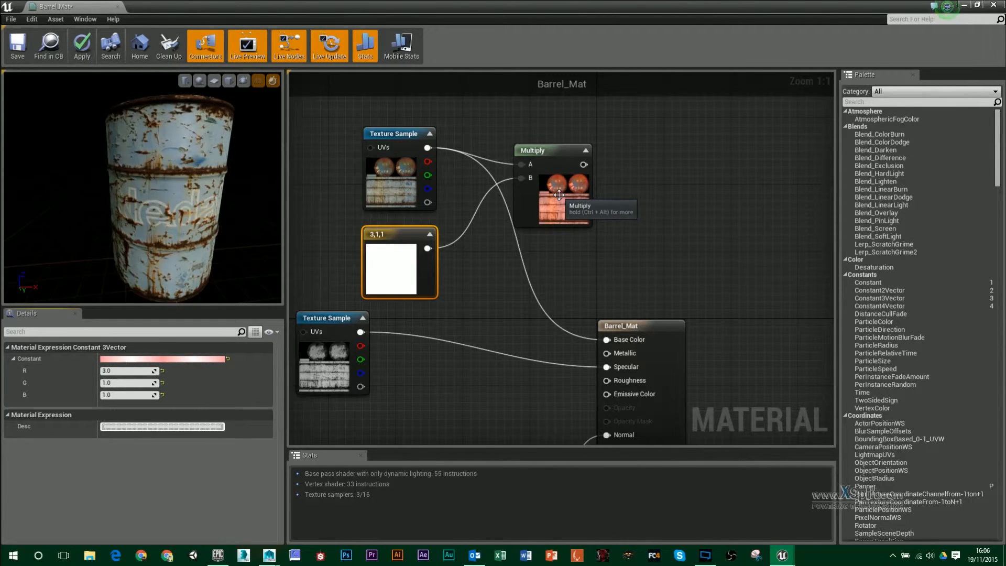
{"action": "left_click_drag", "start_coordinate": [584, 165], "coordinate": [608, 340]}
{"action": "mouse_move", "coordinate": [198, 202]}
{"action": "right_mouse_down"}
{"action": "mouse_move", "coordinate": [198, 262]}
{"action": "mouse_move", "coordinate": [199, 203]}
{"action": "right_mouse_up"}
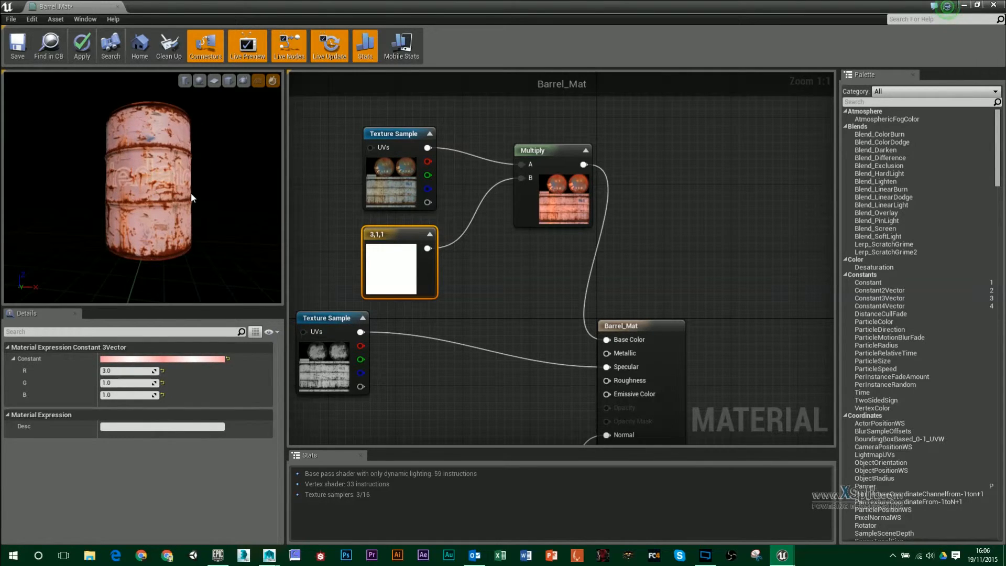
Step: Adjust the colour constant vector to B 0.5, R 5 and G 0.7, and check the tint on the preview barrel
{"action": "left_click", "coordinate": [126, 395]}
{"action": "type", "text": ".5"}
{"action": "key", "text": "Return"}
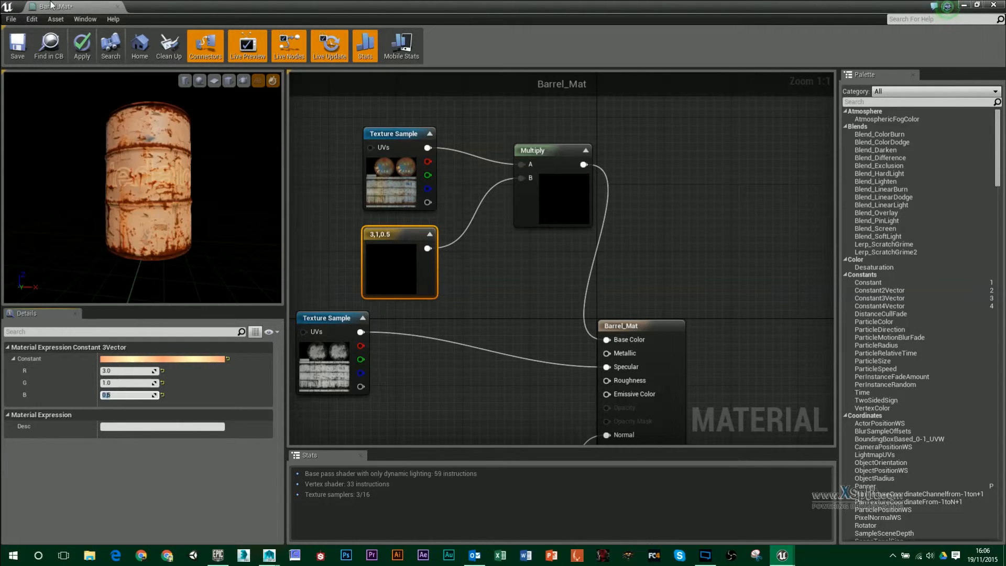
{"action": "scroll", "coordinate": [145, 219], "scroll_direction": "down", "scroll_amount": 5}
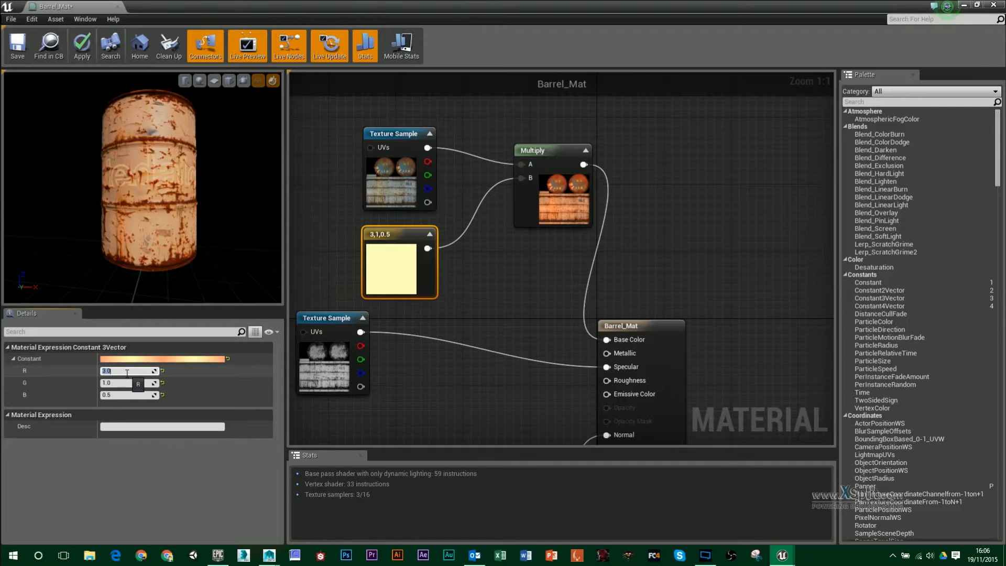
{"action": "type", "text": "5"}
{"action": "key", "text": "Return"}
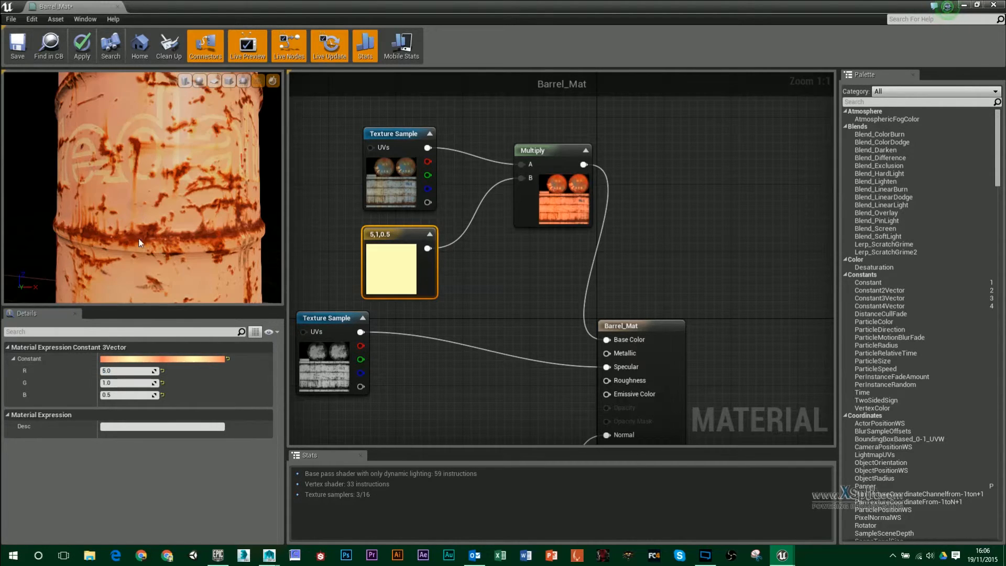
{"action": "key", "text": "Tab"}
{"action": "type", "text": "0.7"}
{"action": "key", "text": "Return"}
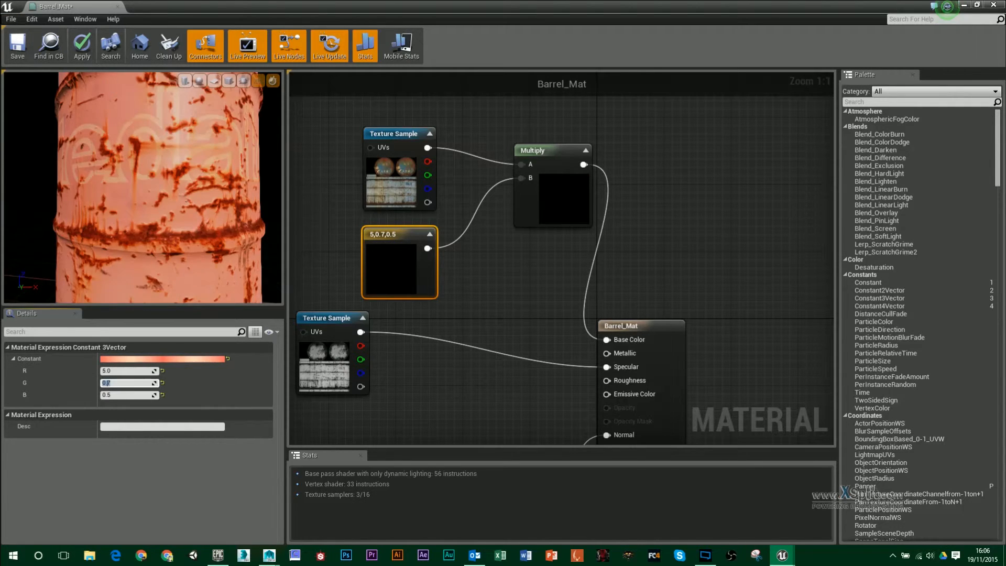
{"action": "scroll", "coordinate": [181, 191], "scroll_direction": "down", "scroll_amount": 6}
{"action": "mouse_move", "coordinate": [181, 190]}
{"action": "left_mouse_down"}
{"action": "mouse_move", "coordinate": [225, 220]}
{"action": "mouse_move", "coordinate": [185, 190]}
{"action": "left_mouse_up"}
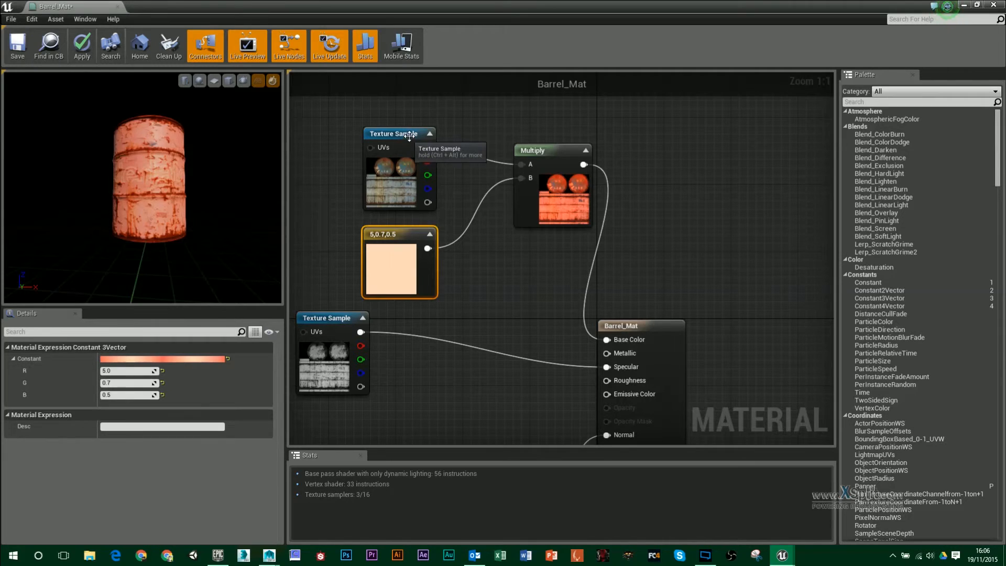
Step: Group the colour Texture Sample, its constant vector and the Multiply node closer together, away from the Barrel_Mat node
{"action": "left_click_drag", "start_coordinate": [414, 147], "coordinate": [371, 122]}
{"action": "left_click_drag", "start_coordinate": [404, 240], "coordinate": [354, 215]}
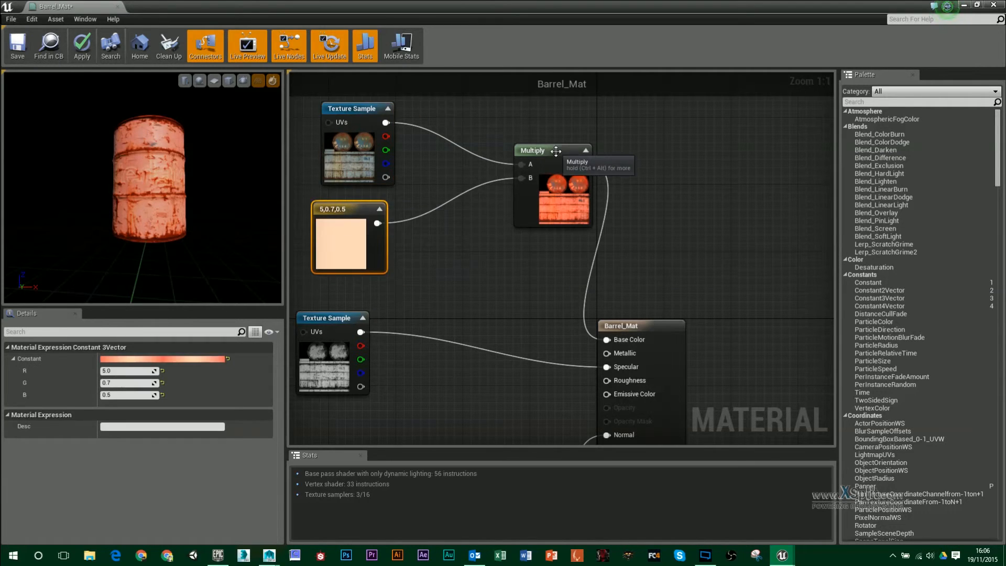
{"action": "left_click_drag", "start_coordinate": [553, 153], "coordinate": [468, 170]}
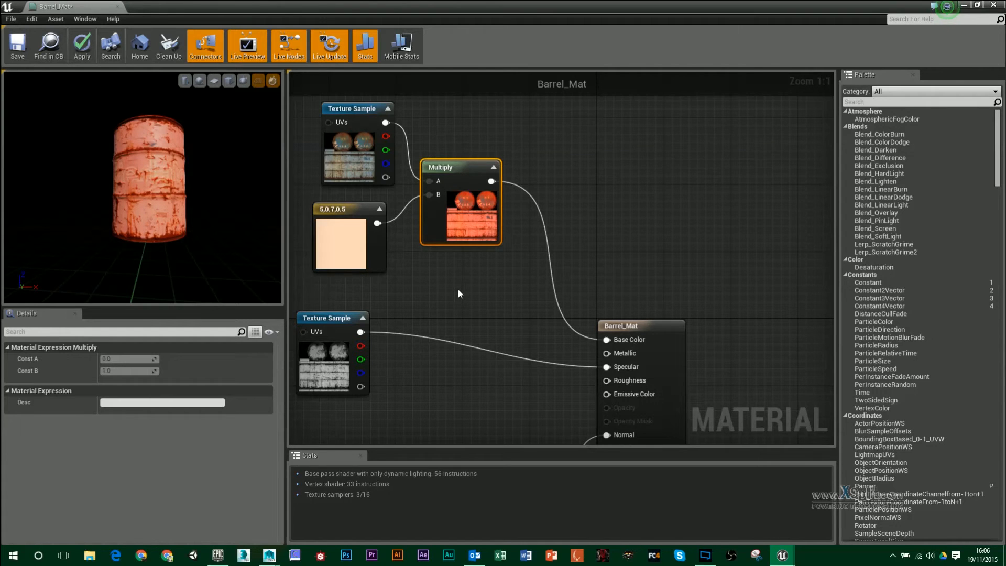
Step: Reposition the specular Texture Sample between the colour and normal node groups
{"action": "scroll", "coordinate": [459, 287], "scroll_direction": "down", "scroll_amount": 6}
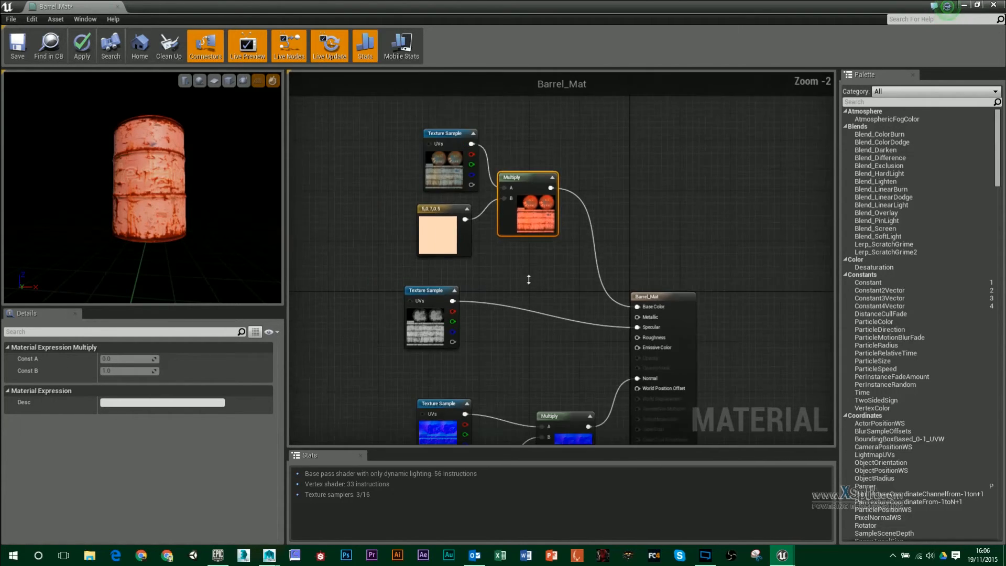
{"action": "scroll", "coordinate": [520, 267], "scroll_direction": "up", "scroll_amount": 4}
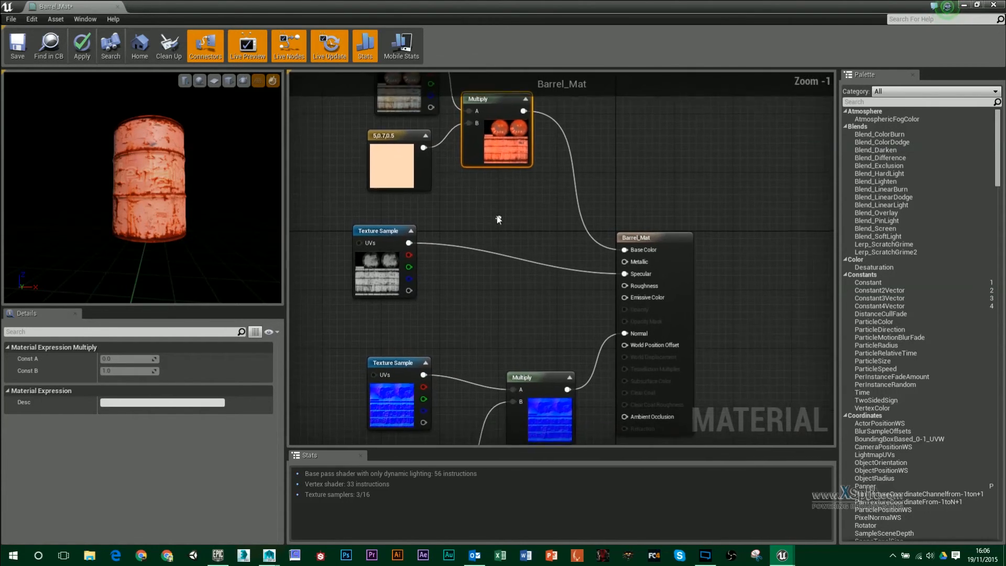
{"action": "left_click", "coordinate": [383, 229]}
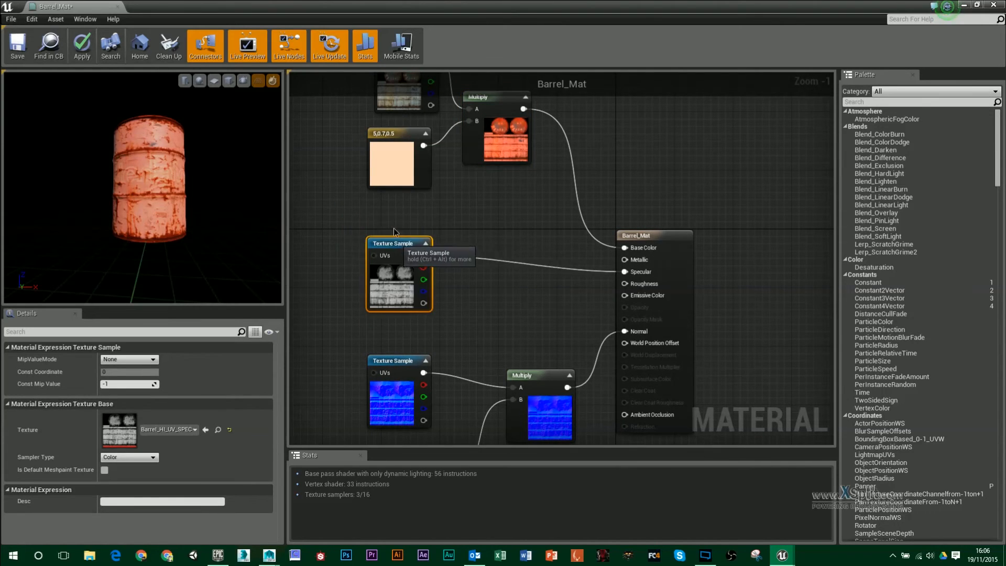
{"action": "left_click_drag", "start_coordinate": [383, 228], "coordinate": [395, 218]}
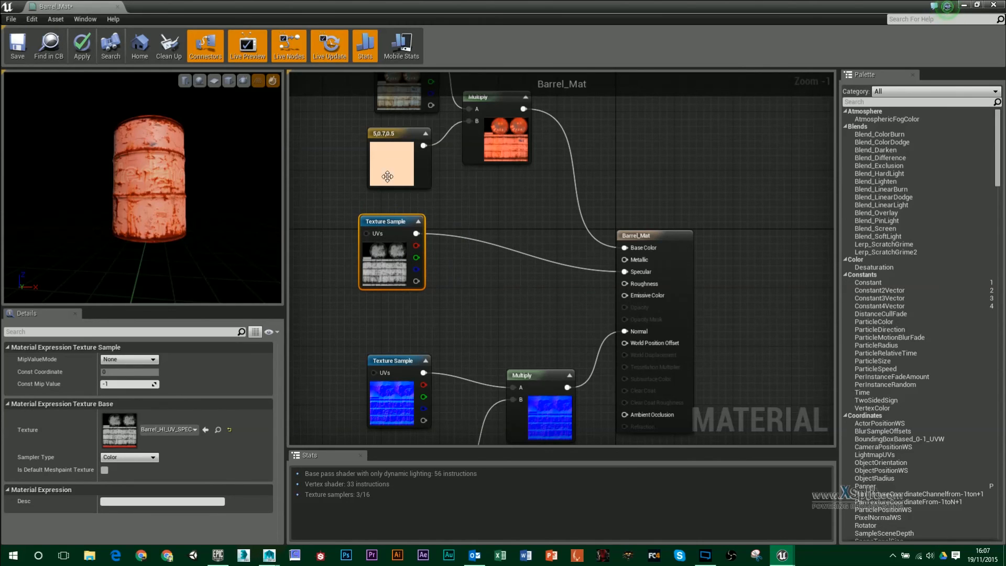